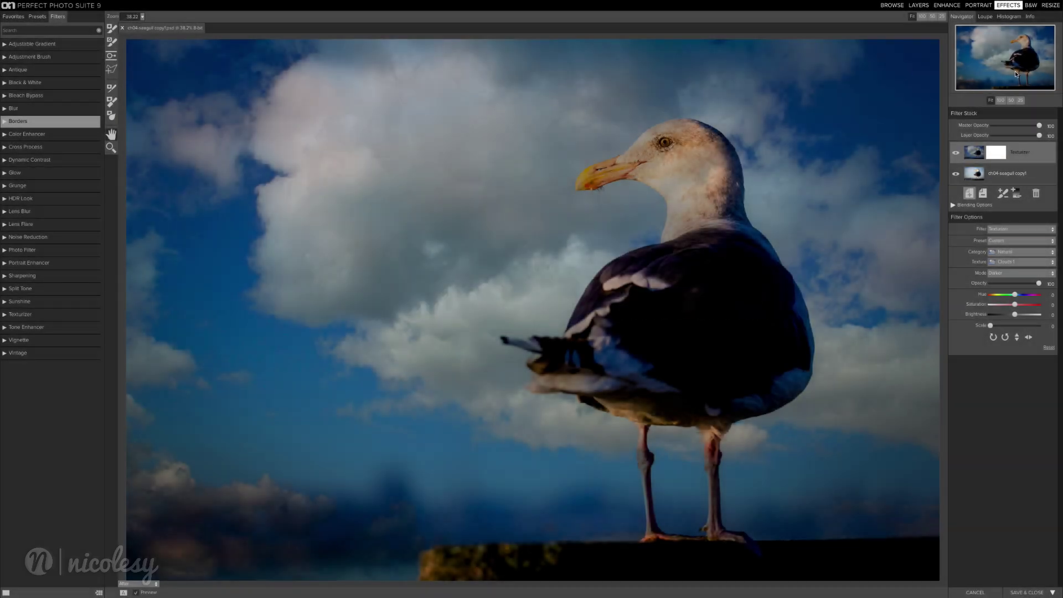
Toggle the Texturizer effect off and on, then create a luminosity mask for its layer.
click(956, 152)
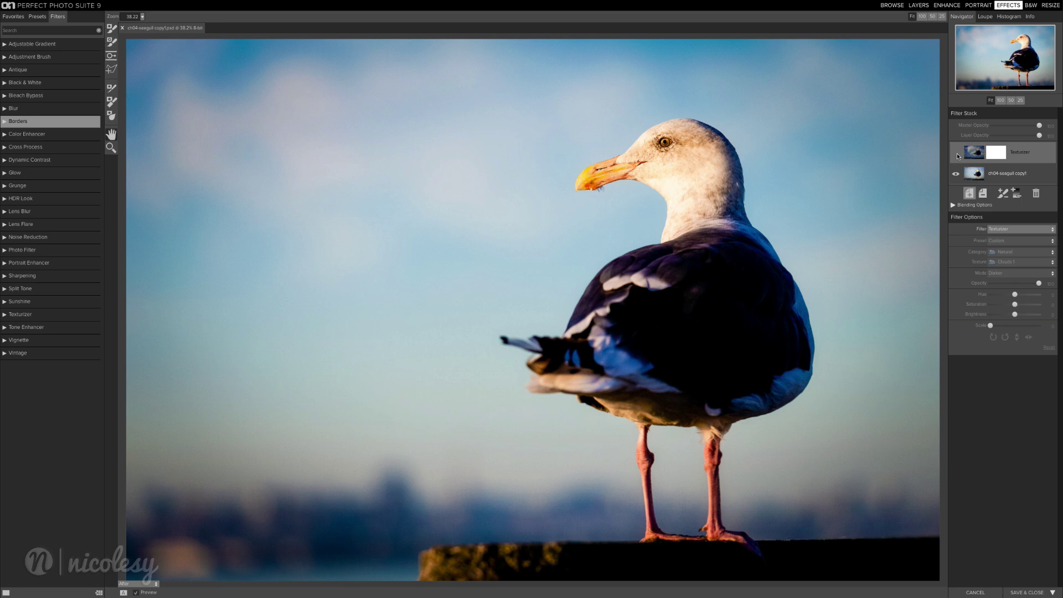
click(957, 154)
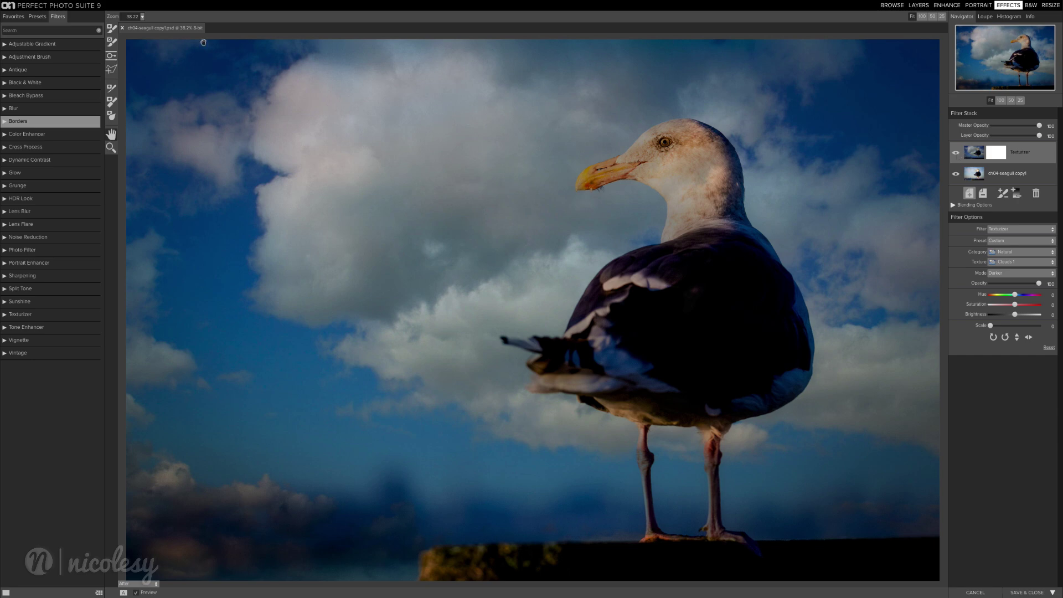
click(126, 5)
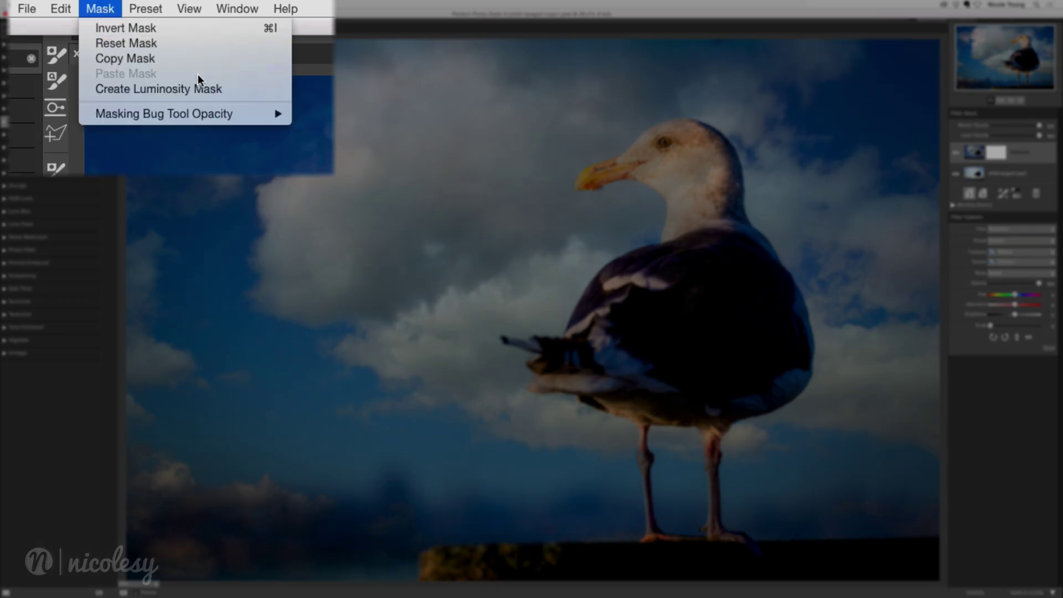
click(225, 87)
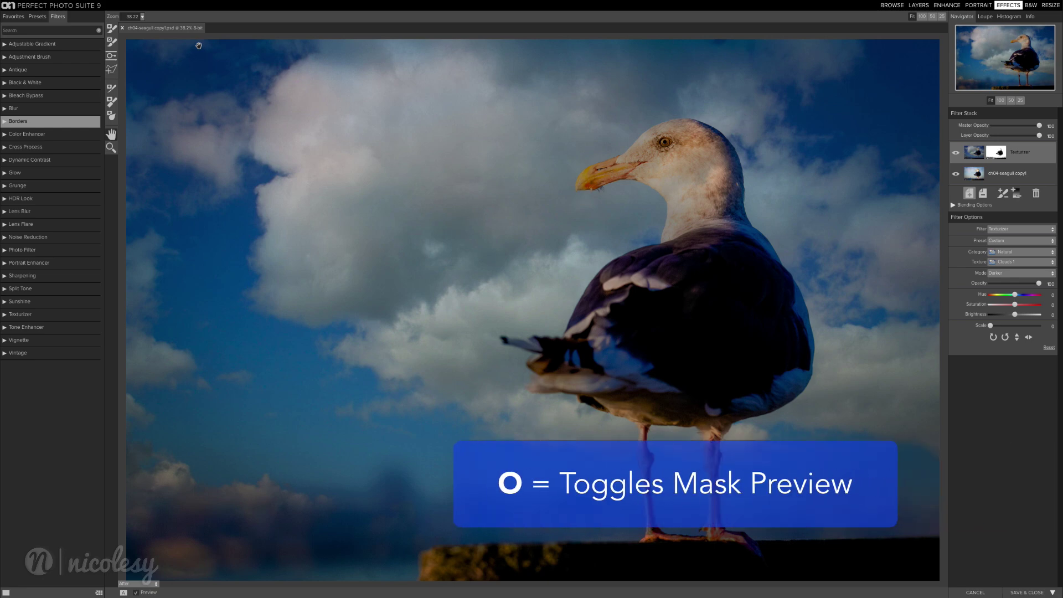
Preview the luminosity mask in Mask-Grayscale mode, then return to the color photo.
key(o)
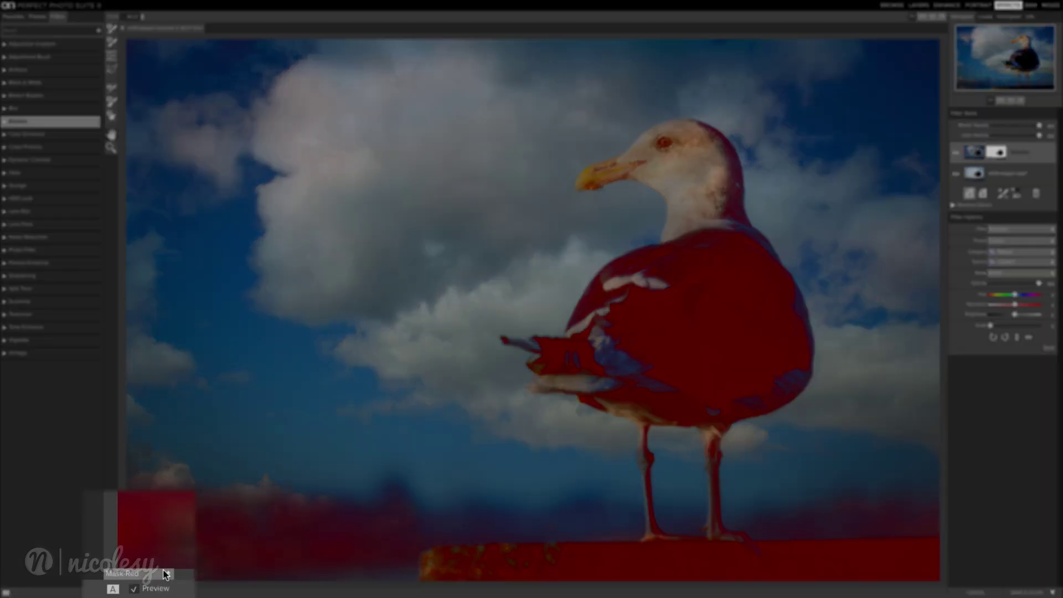
click(166, 574)
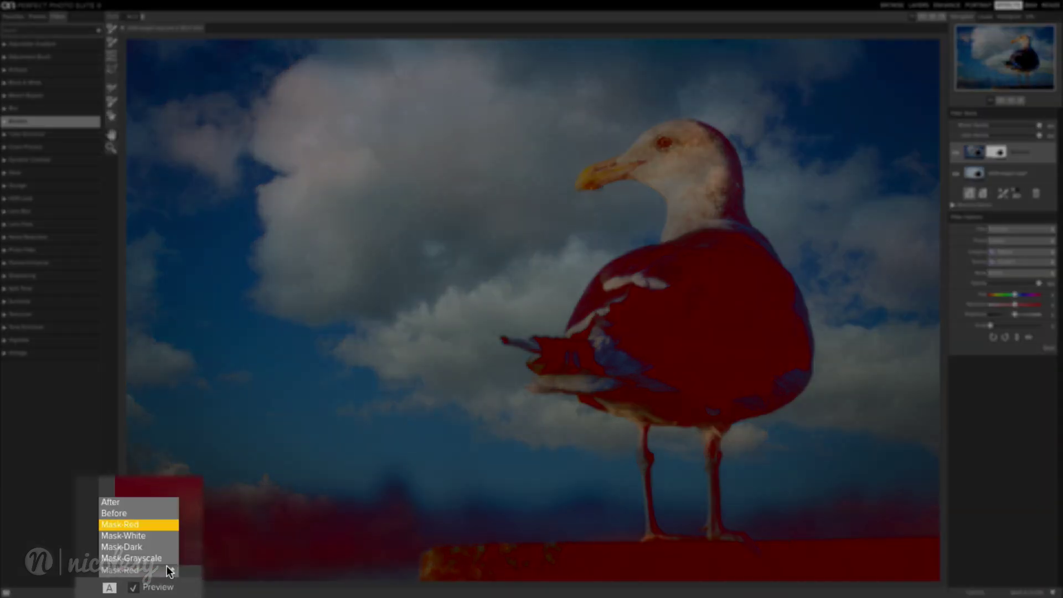
click(151, 565)
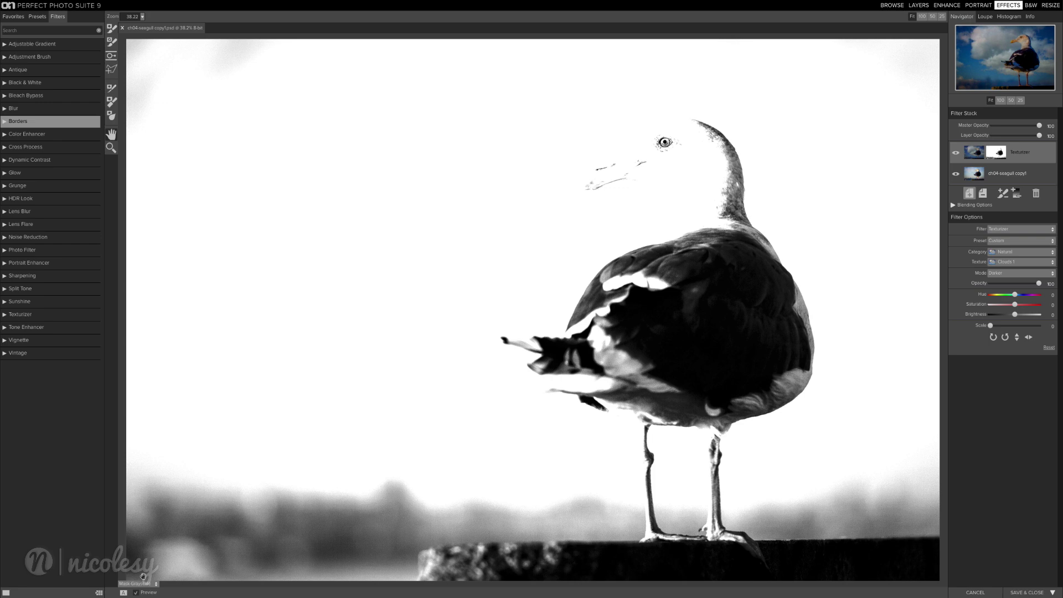
key(o)
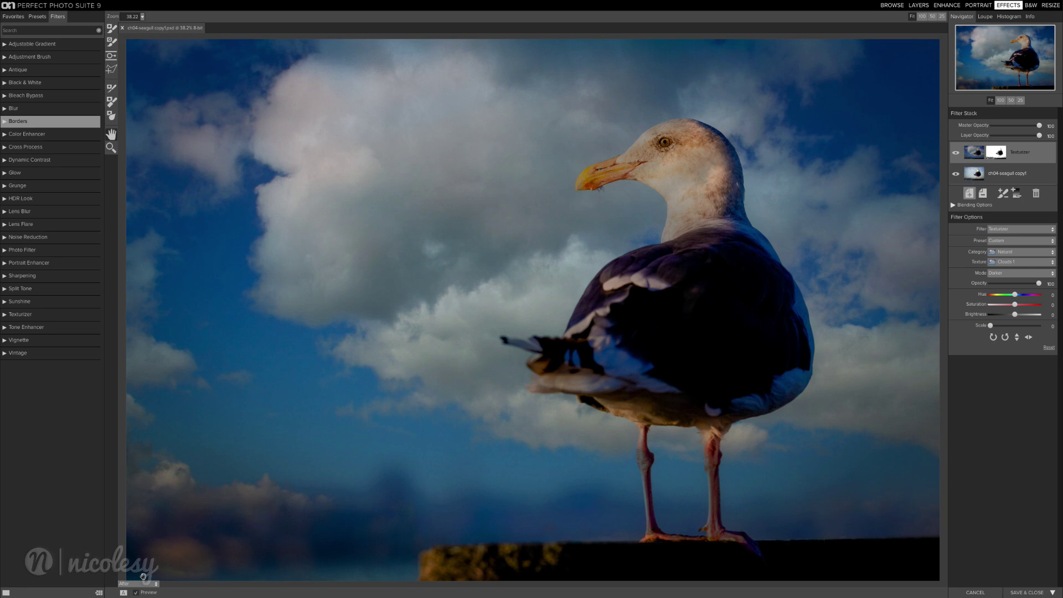
Reset the Texturizer layer mask using the Masking Brush's Reset option.
key(b)
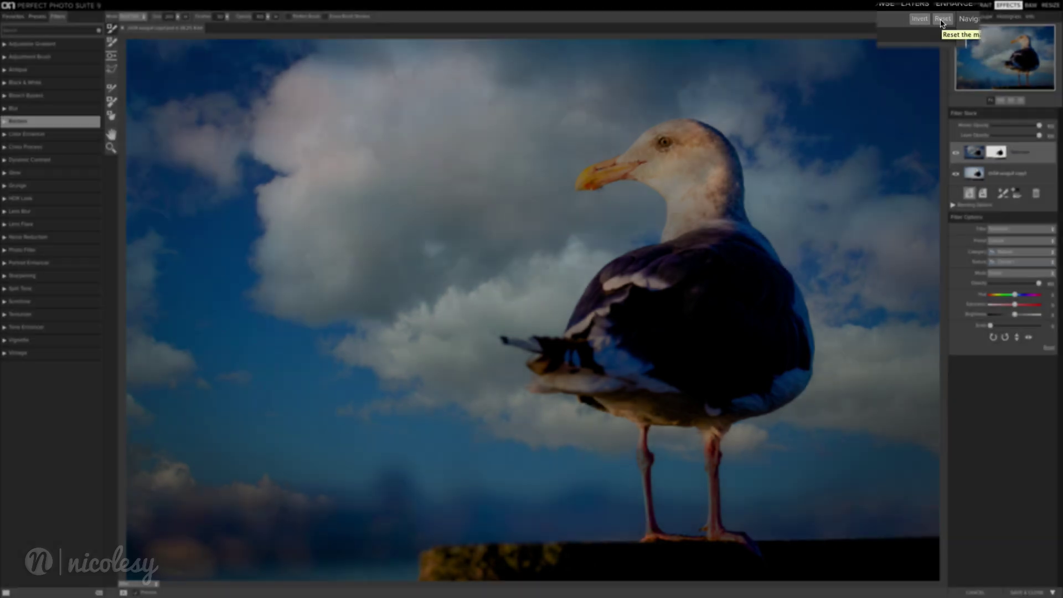
click(938, 19)
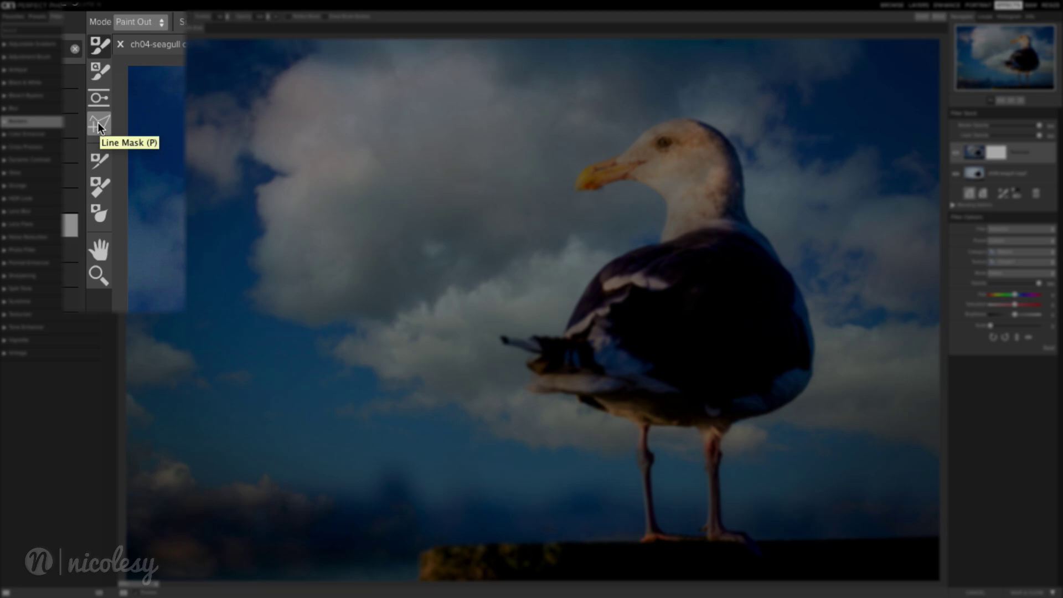
click(97, 122)
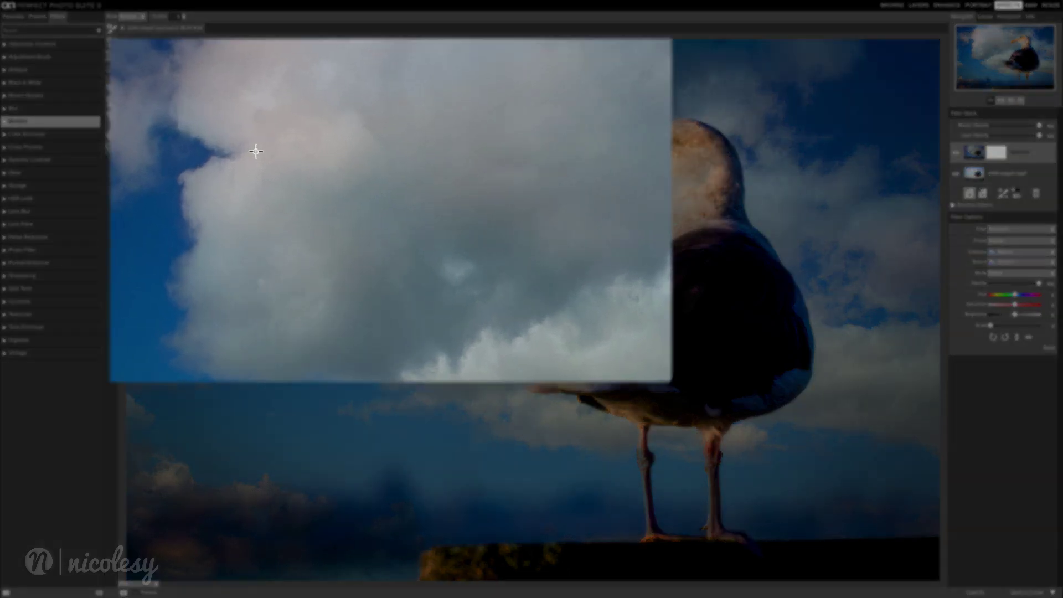
click(512, 64)
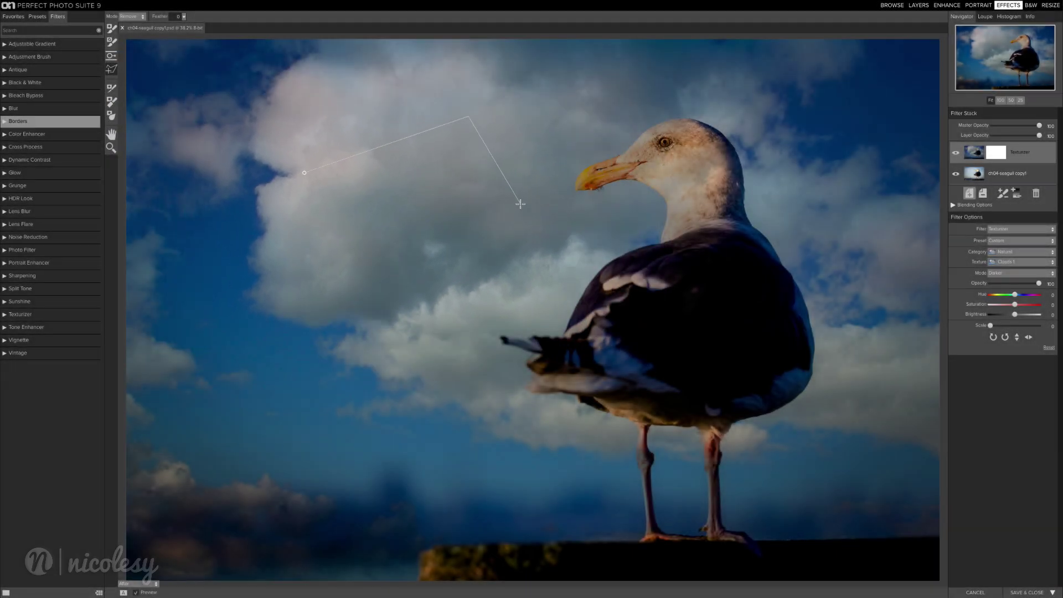
click(520, 203)
click(369, 279)
click(297, 254)
click(305, 174)
key(ctrl+i)
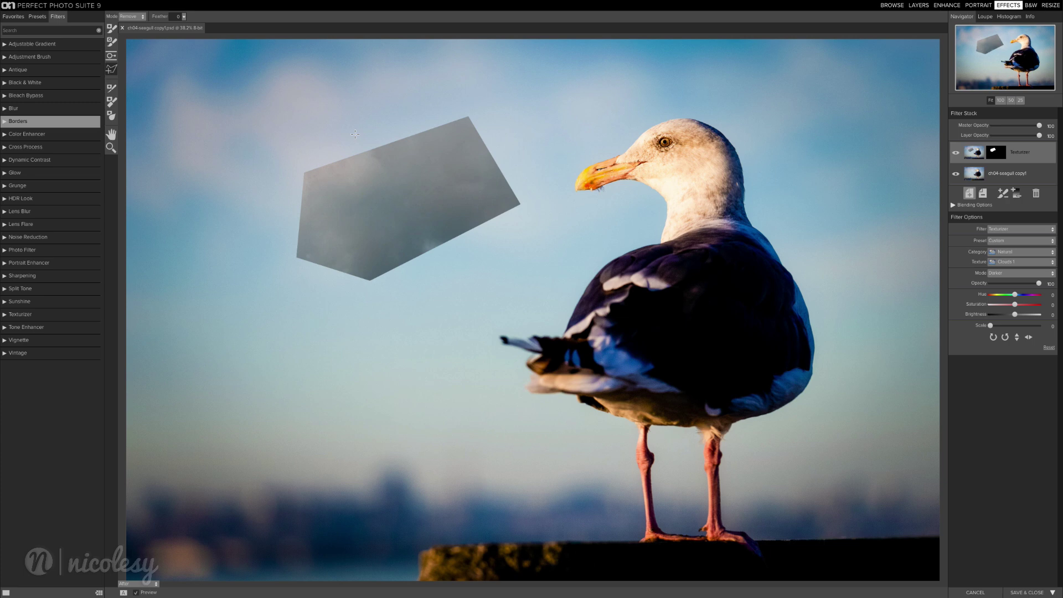
key(ctrl+z)
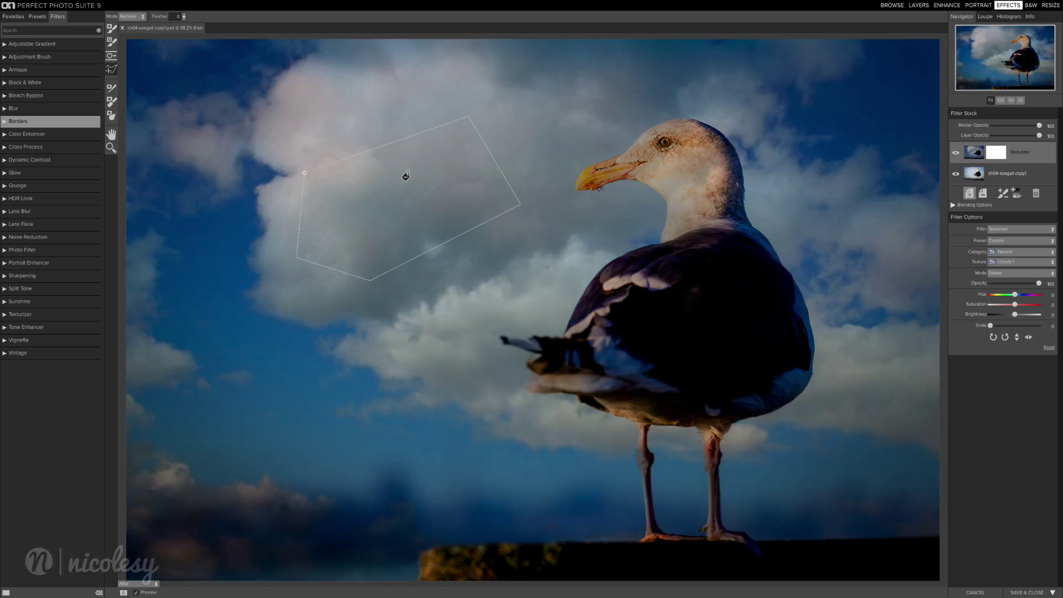
click(405, 177)
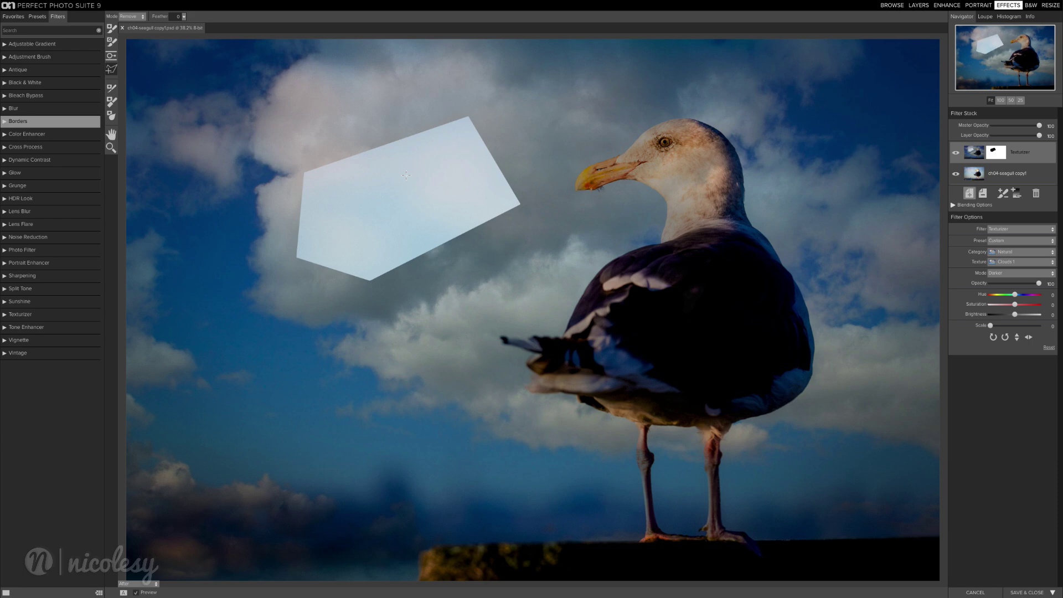
key(ctrl+z)
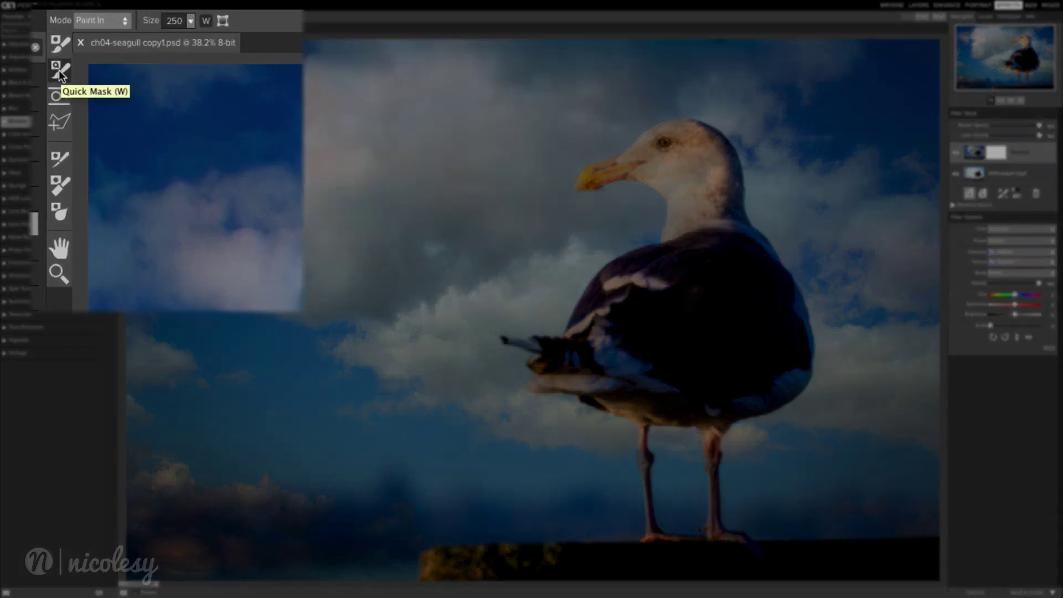
Quick-mask a rectangle around the seagull, invert the mask, and view at 100%.
click(221, 24)
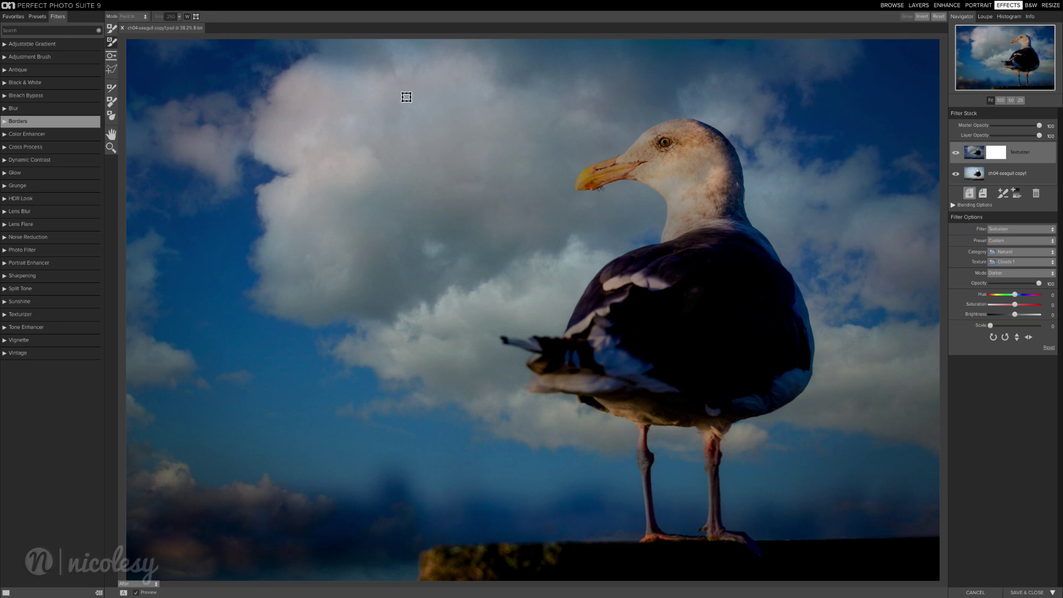
mouse_move(406, 98)
mouse_down()
mouse_move(909, 527)
mouse_move(939, 582)
mouse_up()
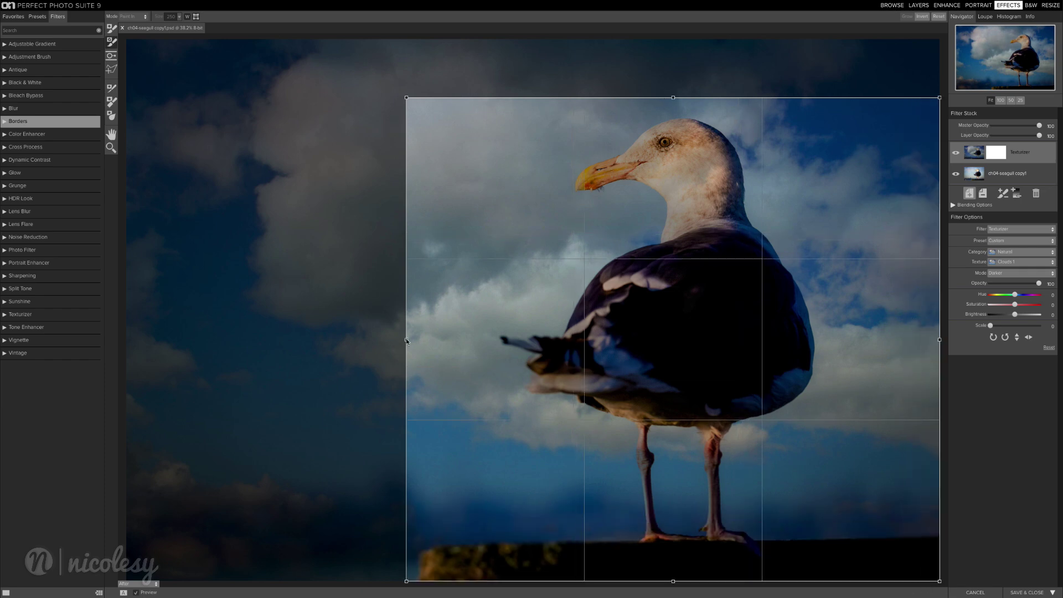
drag(407, 341, 396, 341)
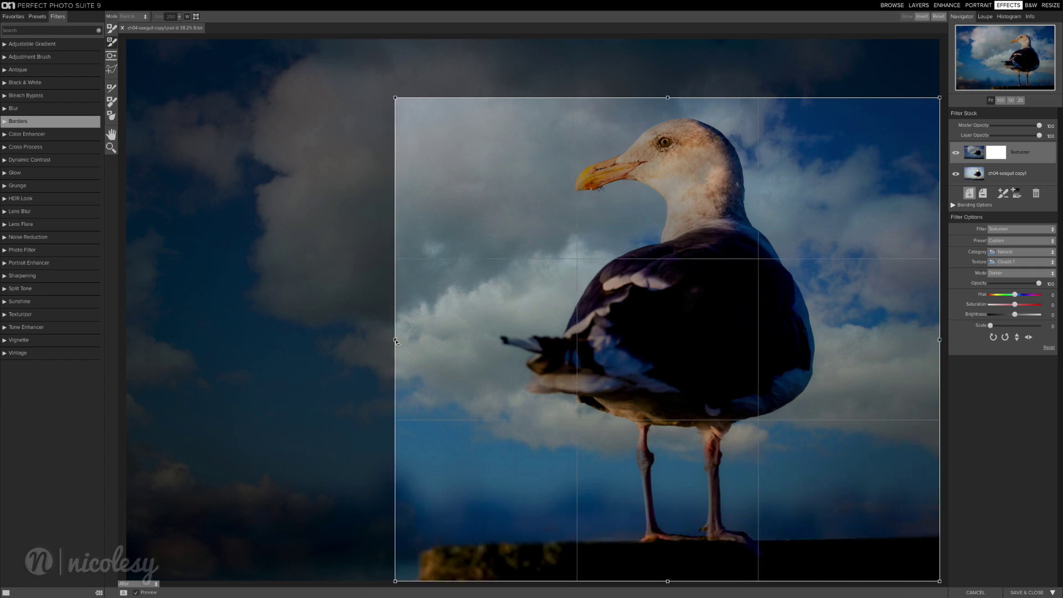
click(473, 303)
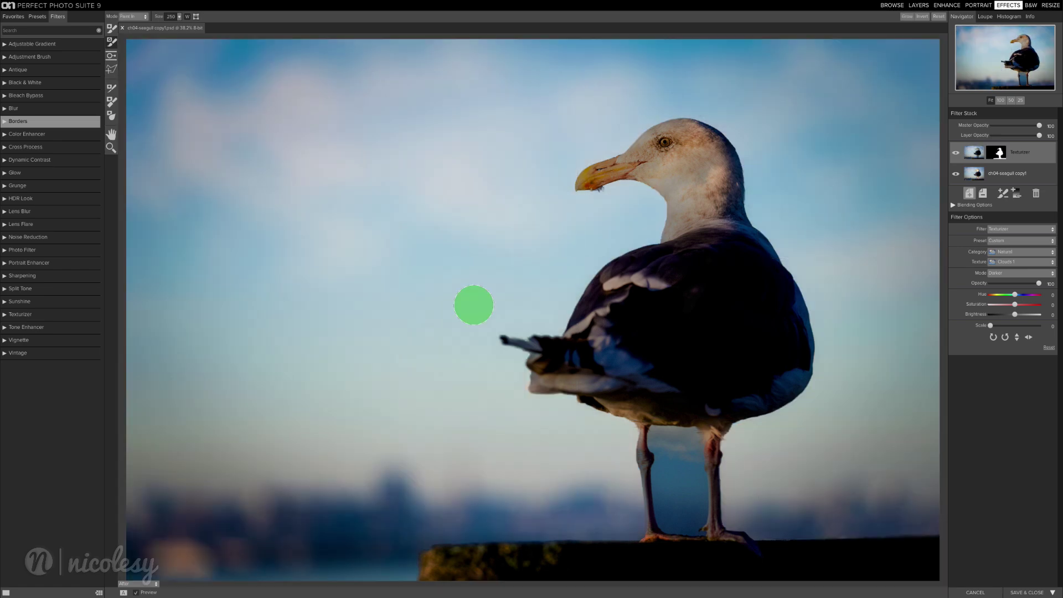
click(925, 19)
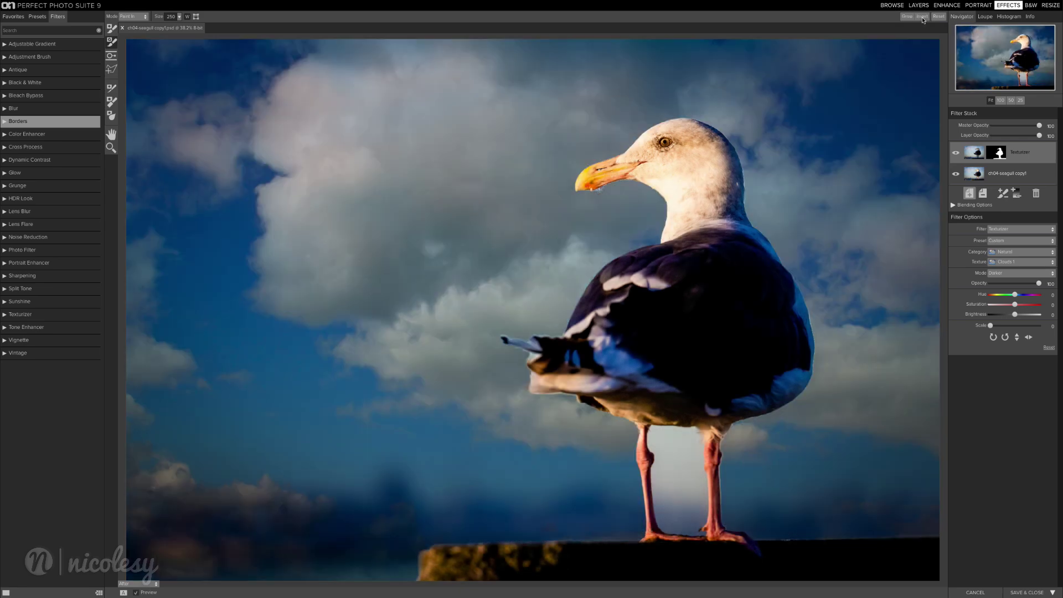
key(ctrl+alt+0)
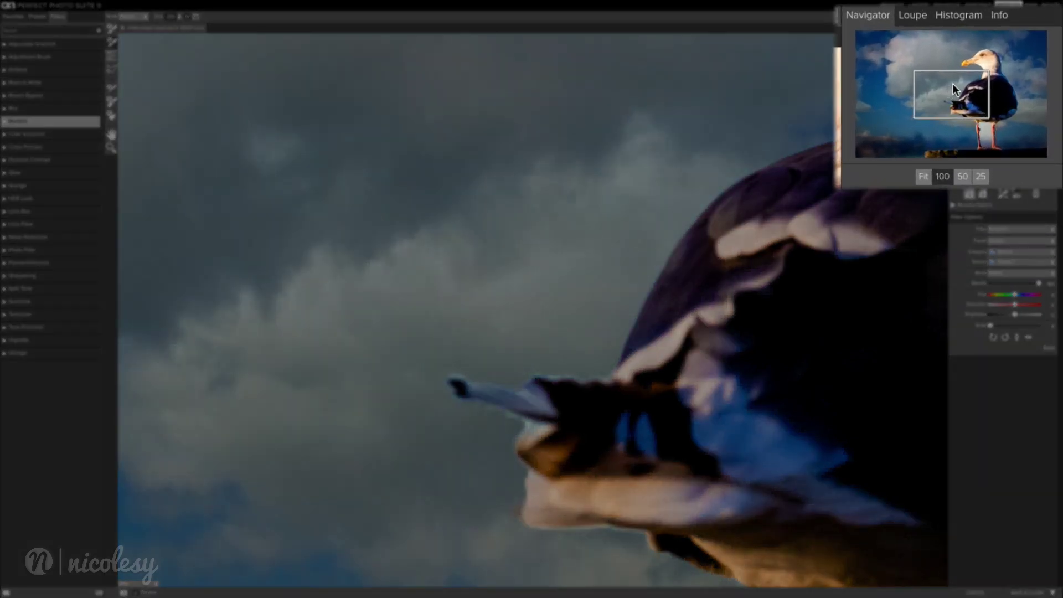
Move the 100% view up to the seagull's head in the Navigator.
drag(948, 86, 976, 54)
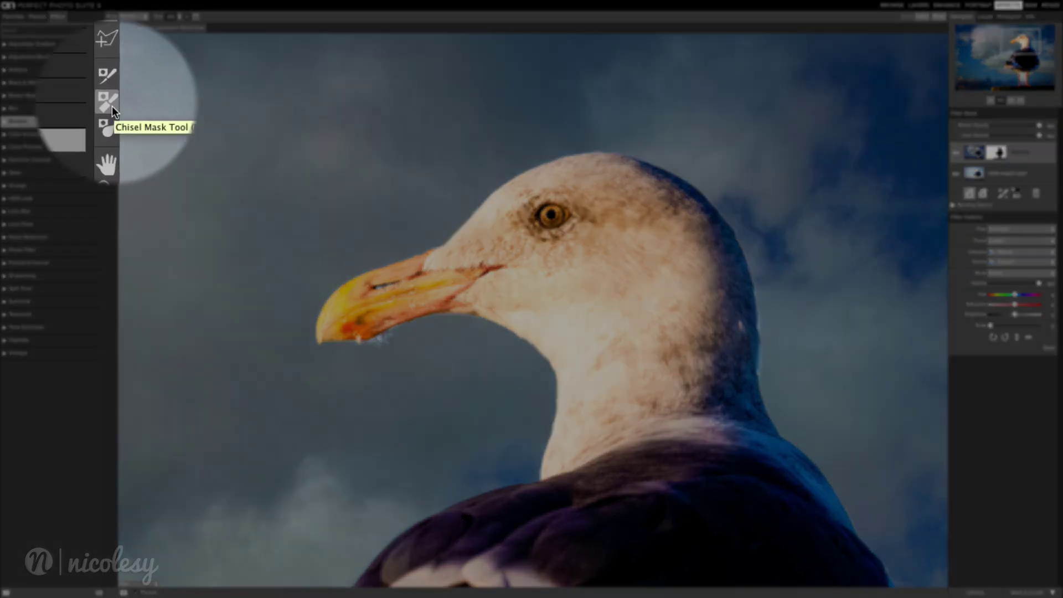
Chisel the halo off the seagull's mask edge, with the Chisel tool on Add at Amount 4.
click(113, 106)
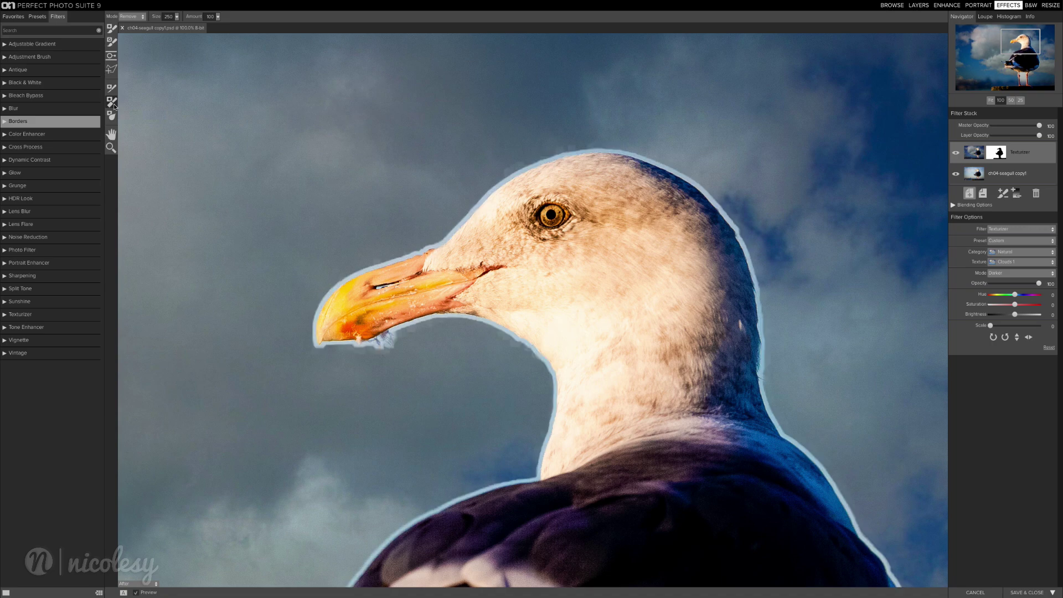
double_click(112, 102)
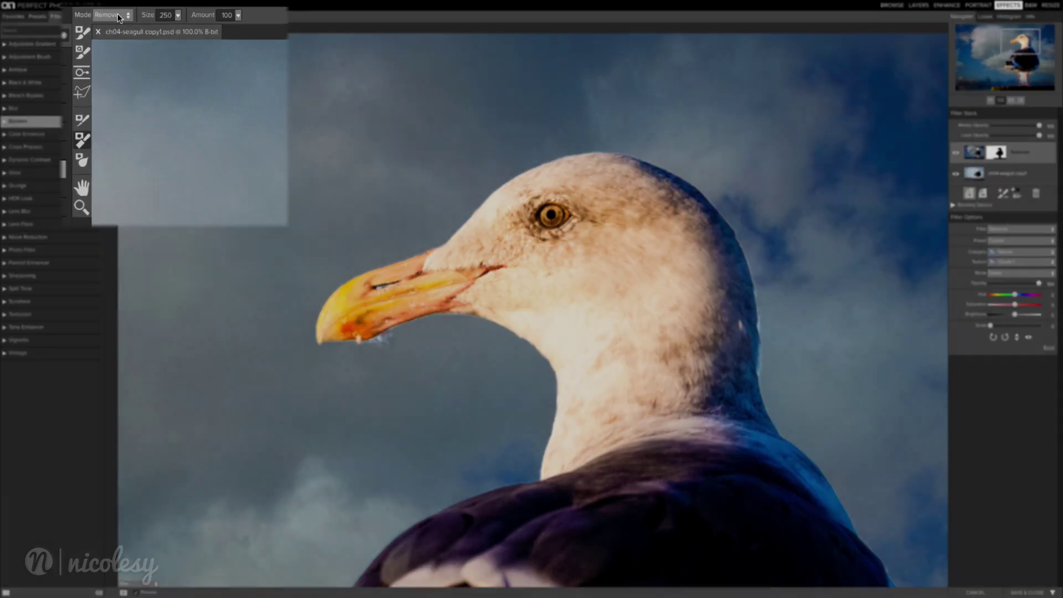
click(129, 16)
click(81, 49)
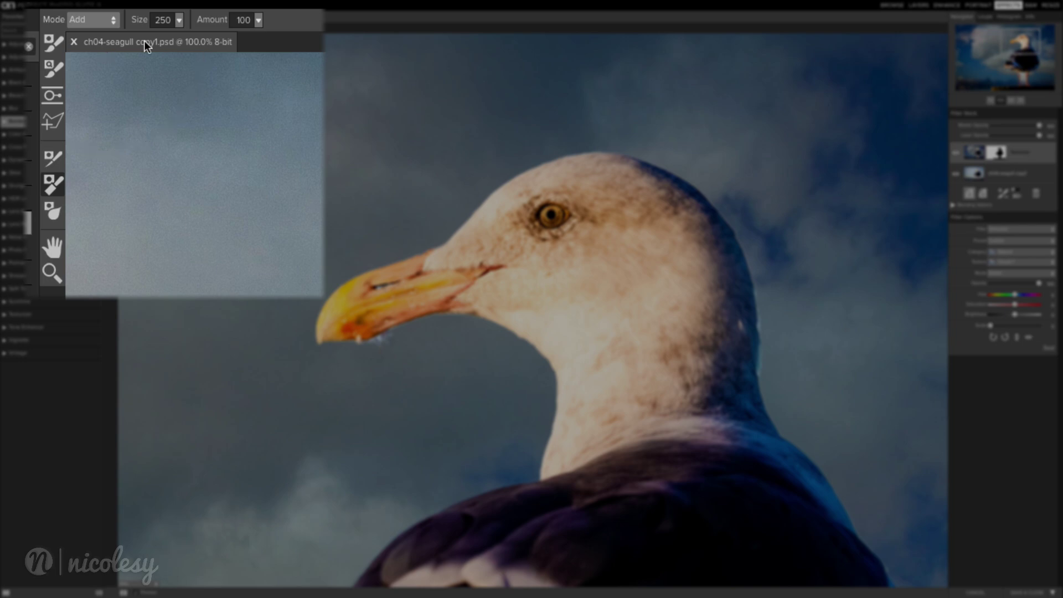
click(258, 21)
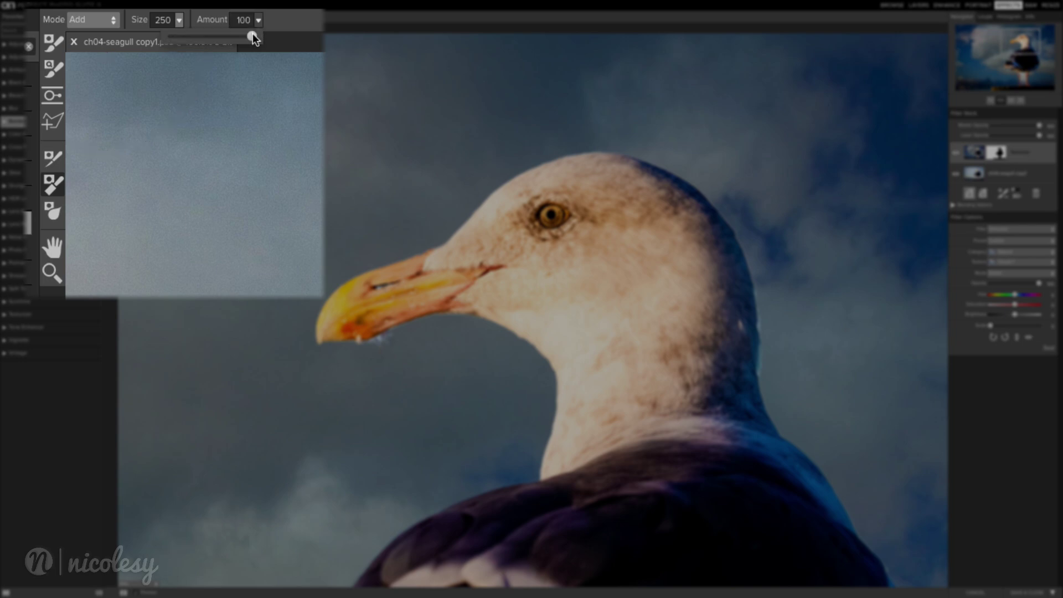
drag(254, 36, 179, 37)
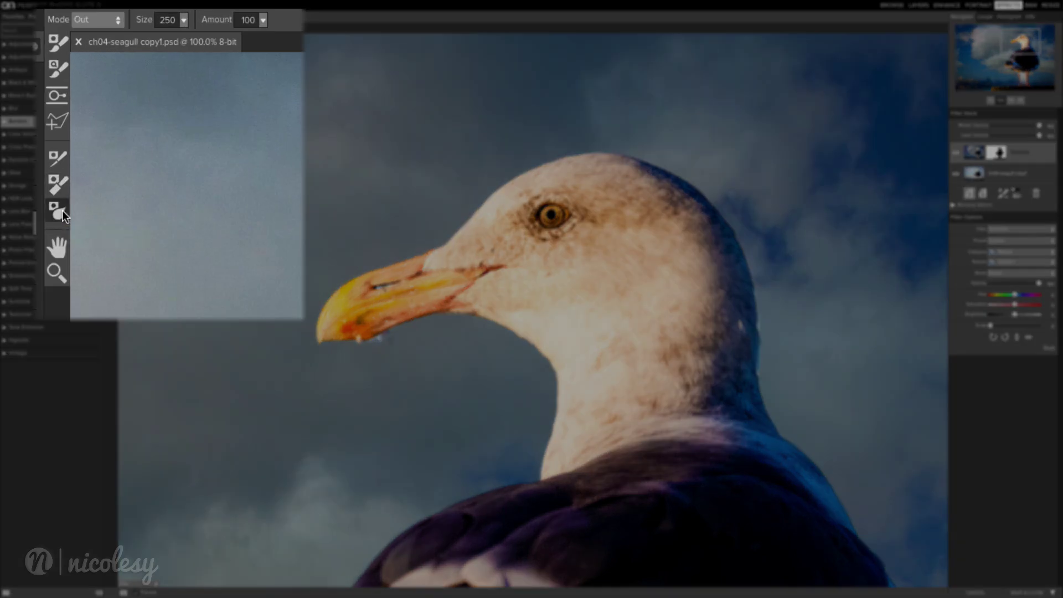
Soften the whole mask edge with Blur Mask in In mode while viewing the grayscale mask.
click(90, 19)
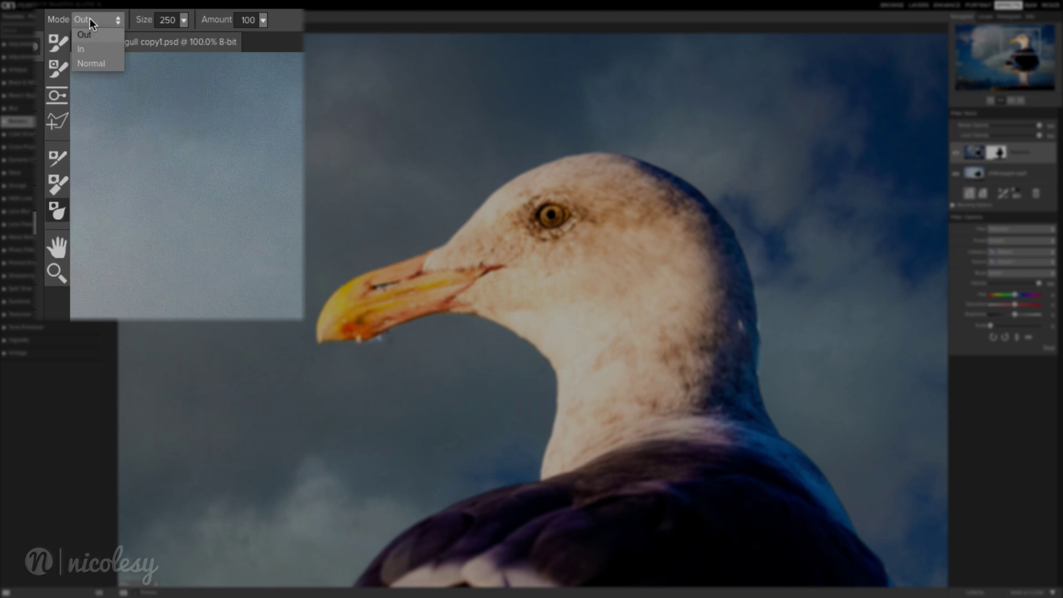
click(100, 48)
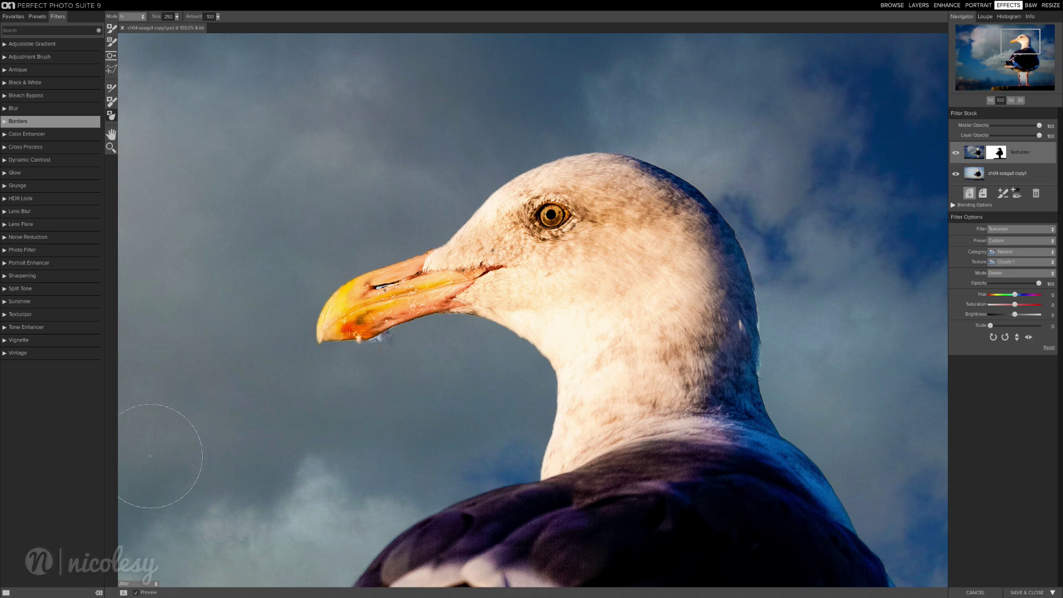
key(ctrl+m)
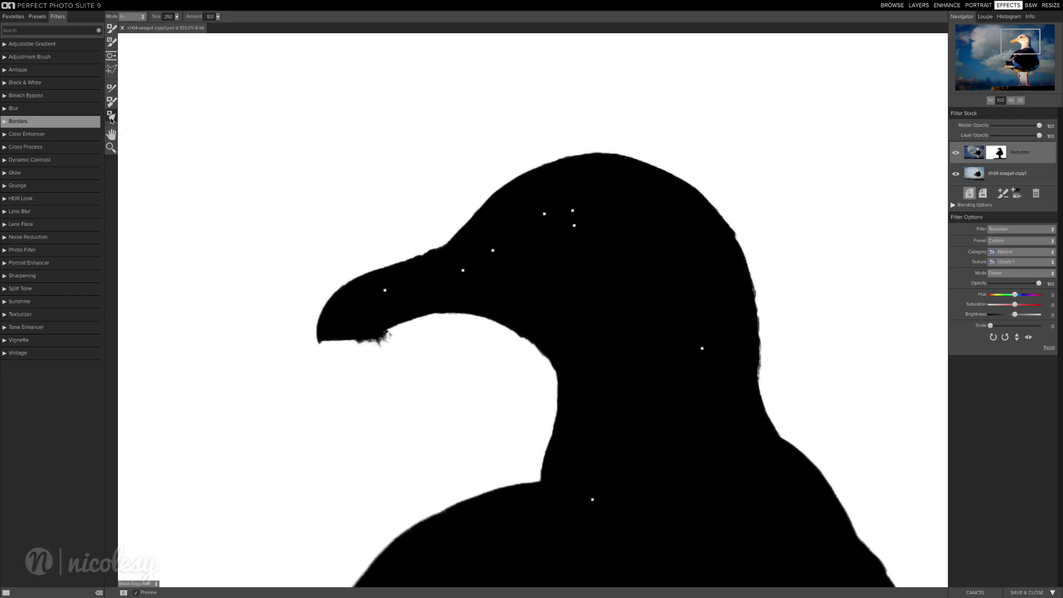
click(112, 118)
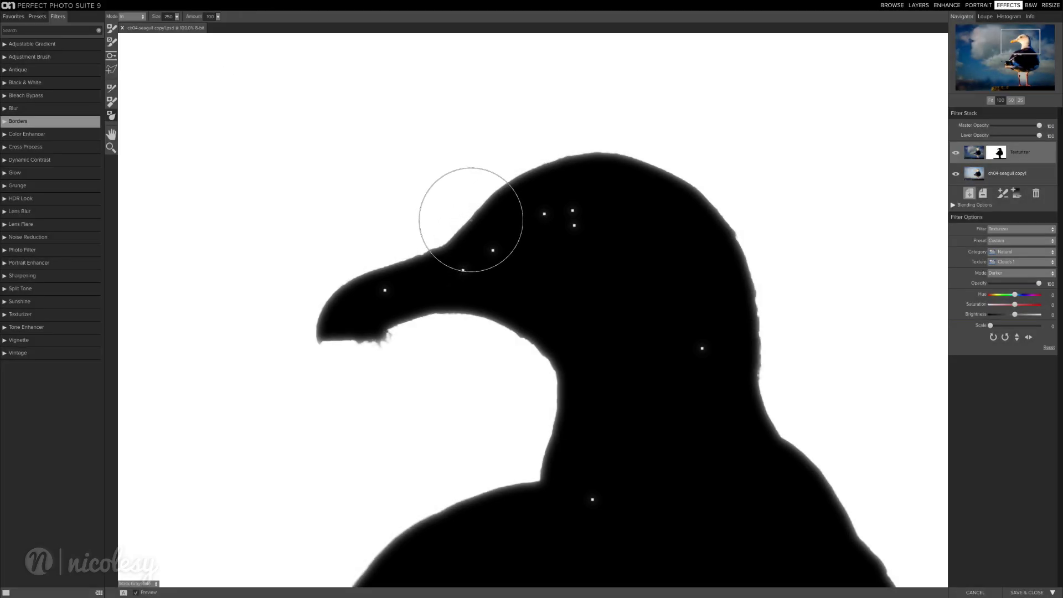
mouse_move(471, 220)
mouse_down()
mouse_move(551, 161)
mouse_move(562, 238)
mouse_up()
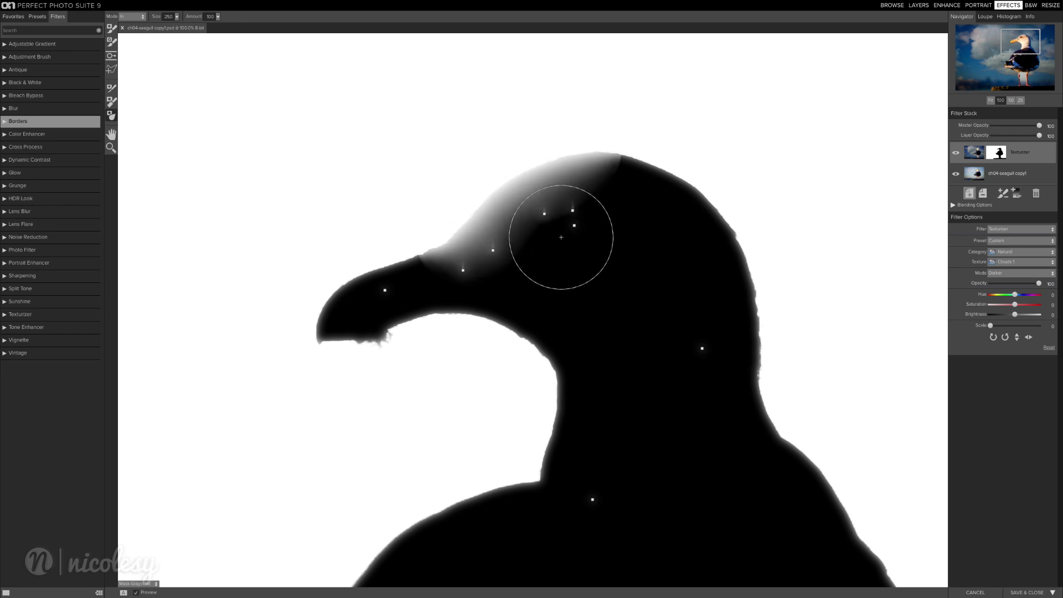
key(ctrl+z)
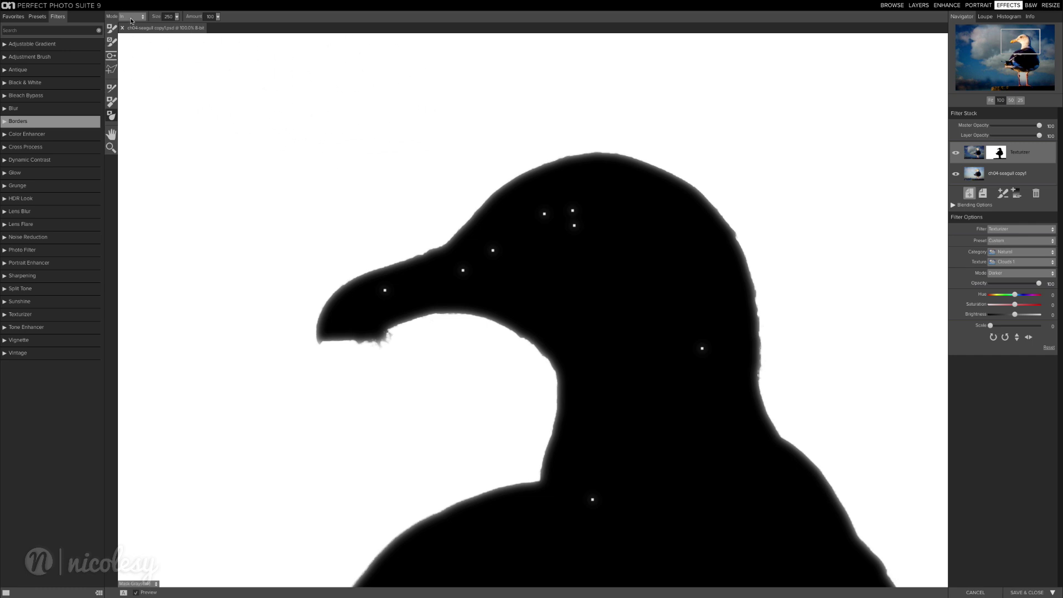
Feather the mask along the head and beak with Blur in Out mode, then restore In mode.
click(131, 16)
click(133, 30)
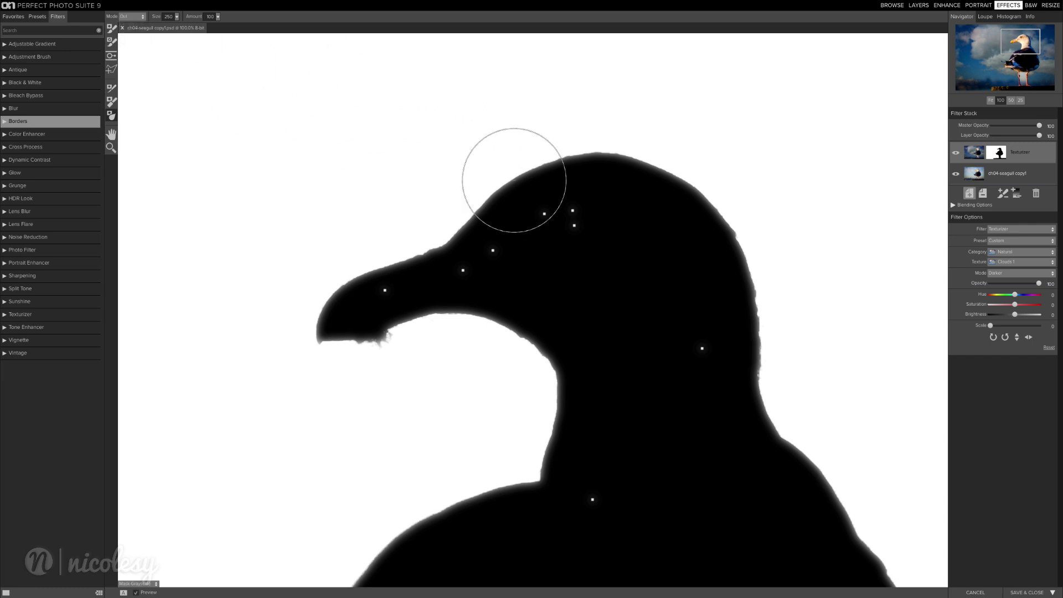
mouse_move(514, 180)
mouse_down()
mouse_move(367, 274)
mouse_move(455, 198)
mouse_move(615, 191)
mouse_move(656, 208)
mouse_up()
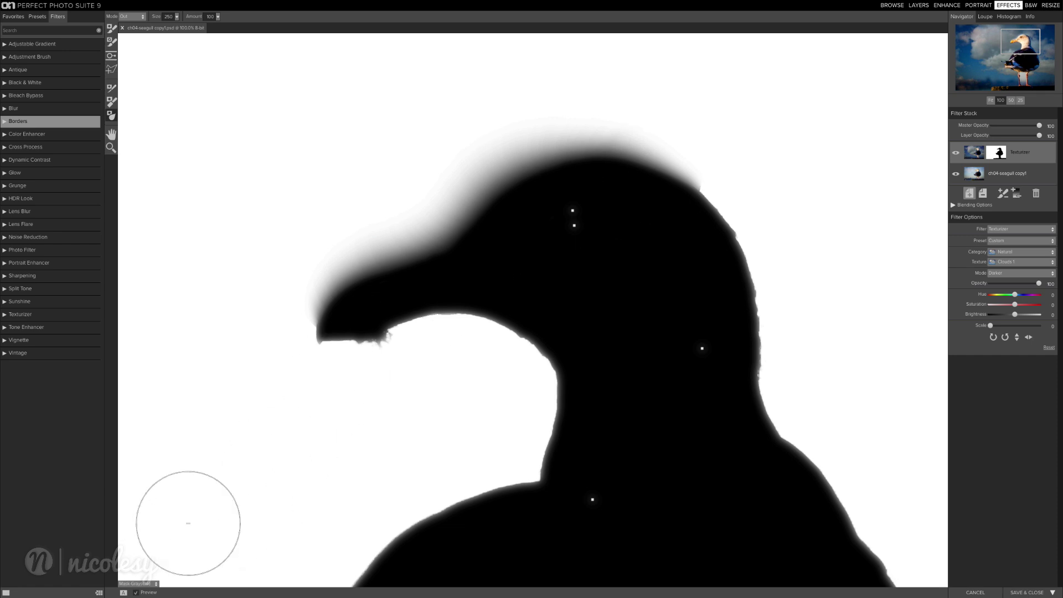
key(ctrl+m)
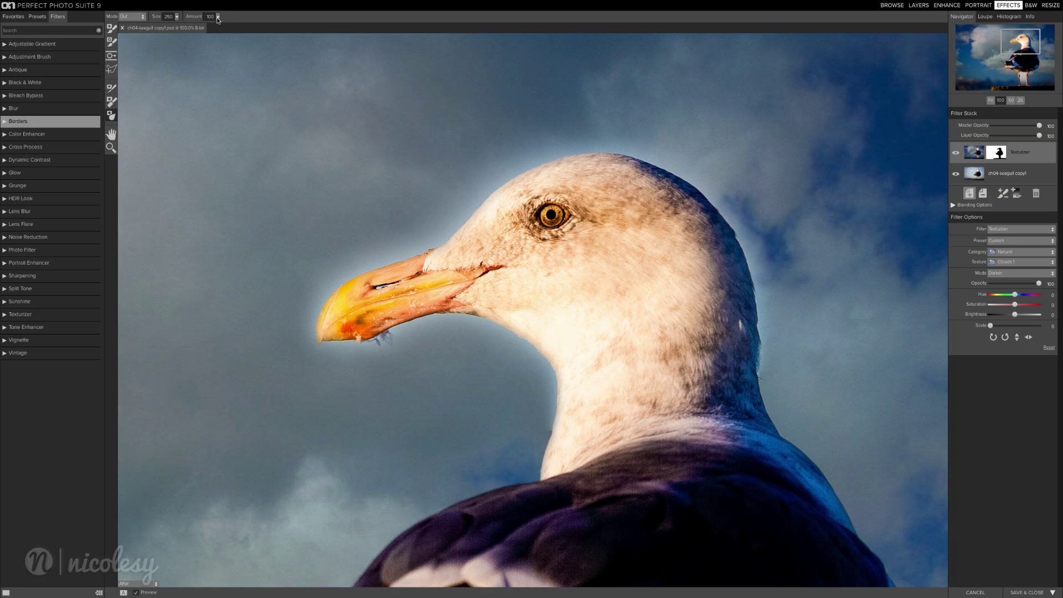
click(138, 17)
click(134, 31)
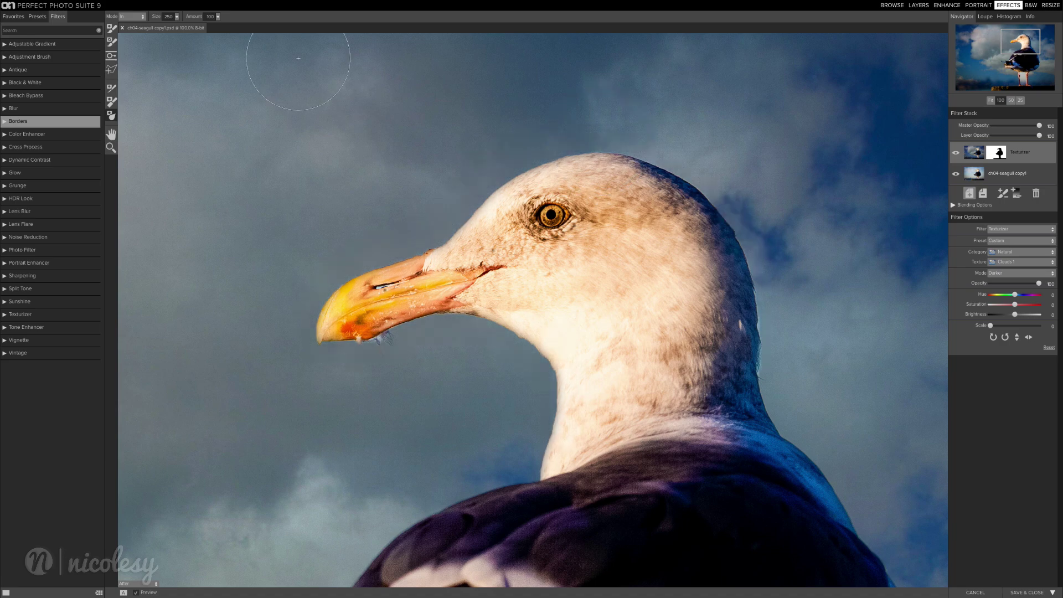
Soften the mask along the head and beak with the brush in Normal mode.
key(ctrl+m)
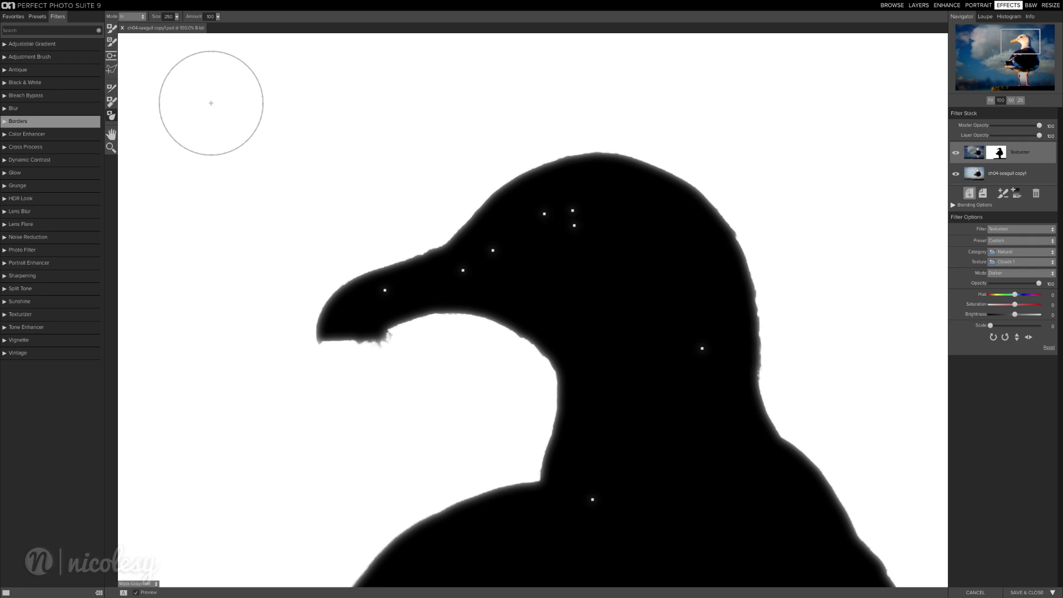
click(131, 16)
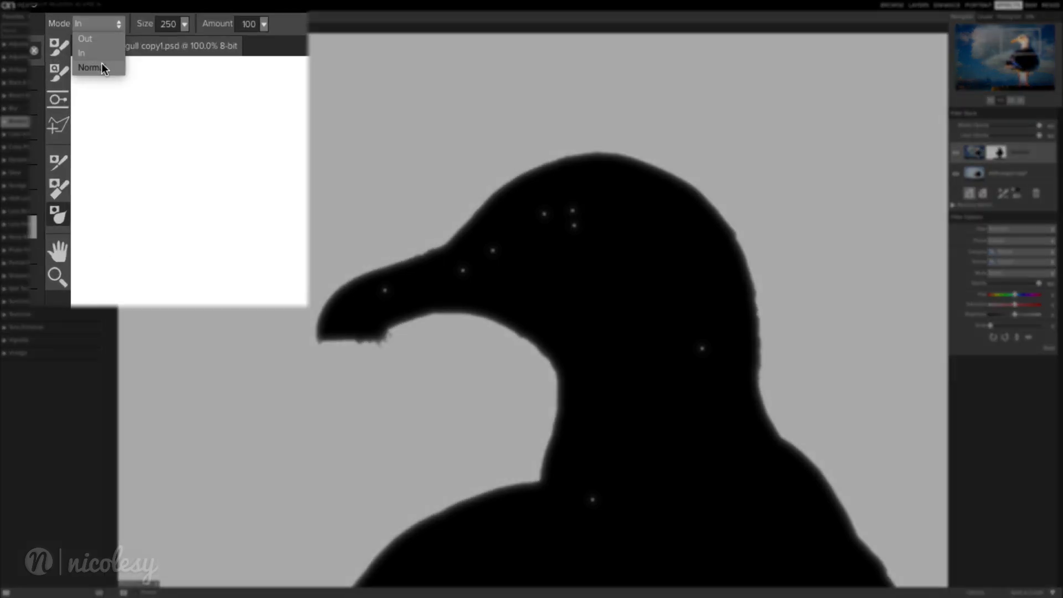
click(127, 44)
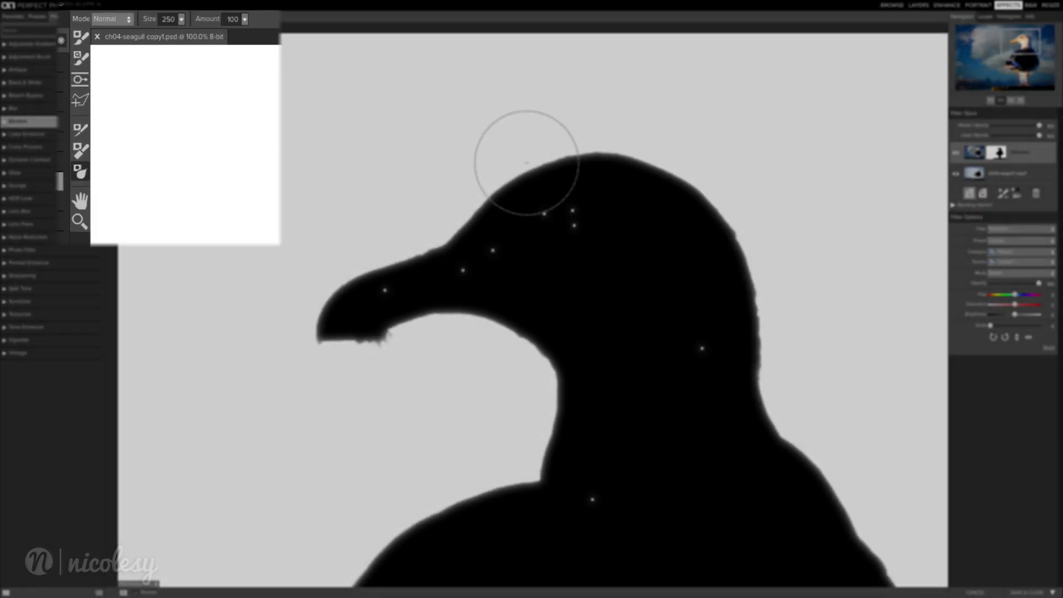
mouse_move(526, 162)
mouse_down()
mouse_move(422, 320)
mouse_move(536, 378)
mouse_up()
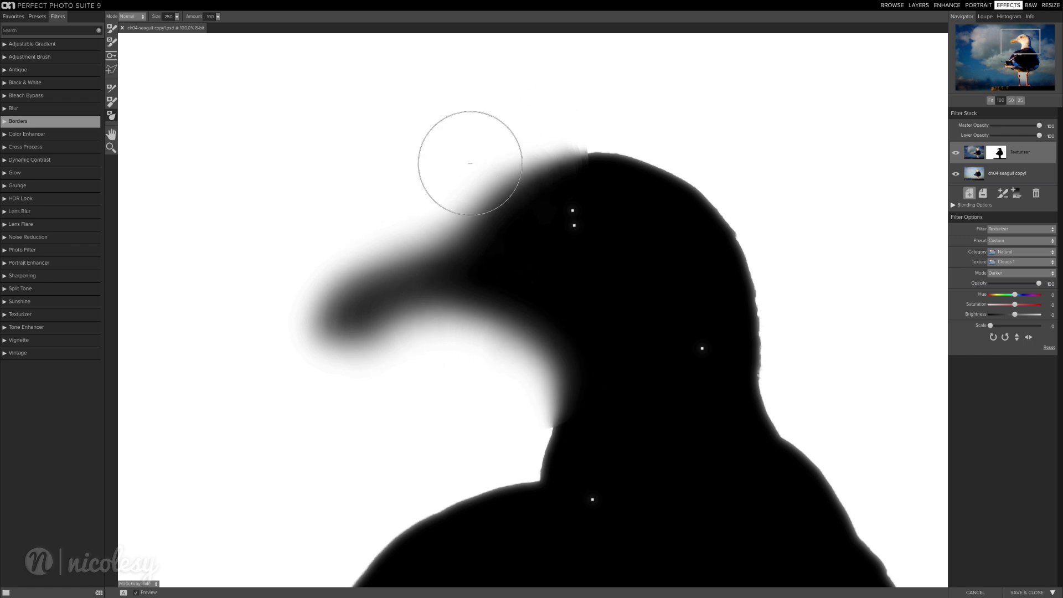
key(ctrl+m)
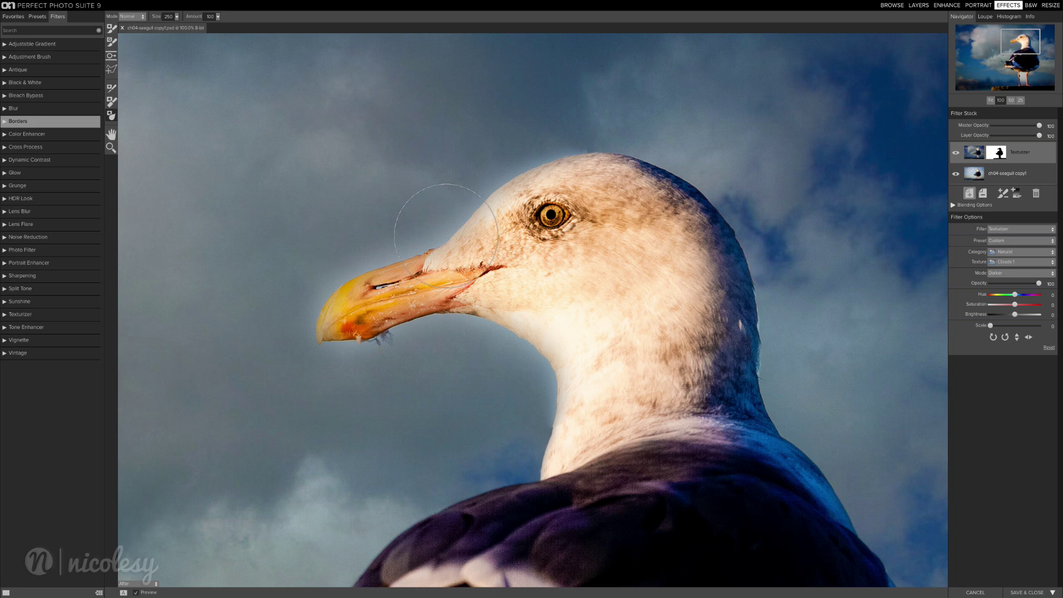
Pan to the gull's wing and body and set the Masking Brush to paint out.
drag(558, 465, 524, 212)
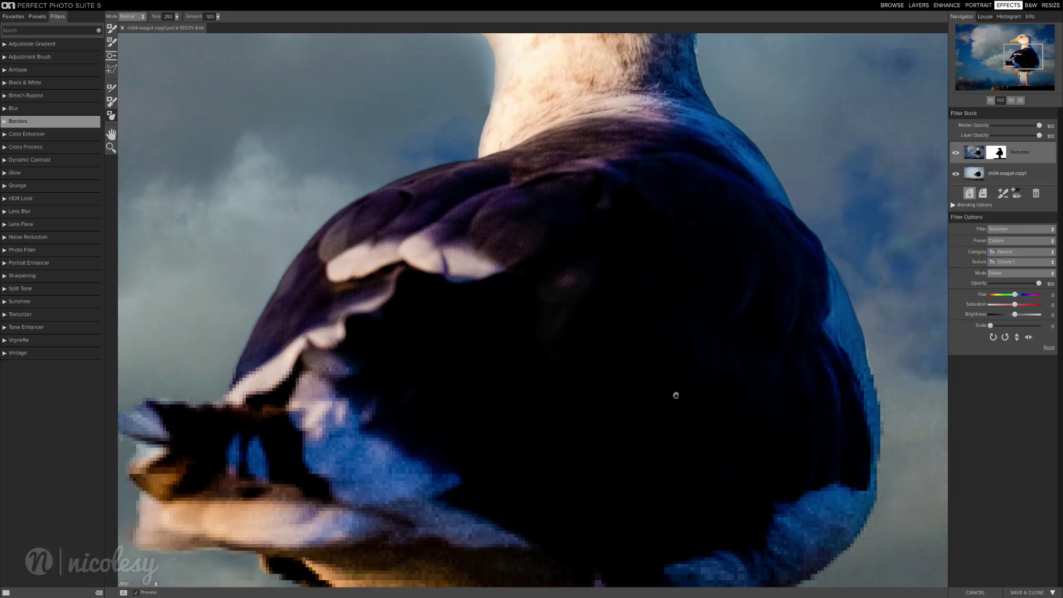
drag(686, 366, 647, 275)
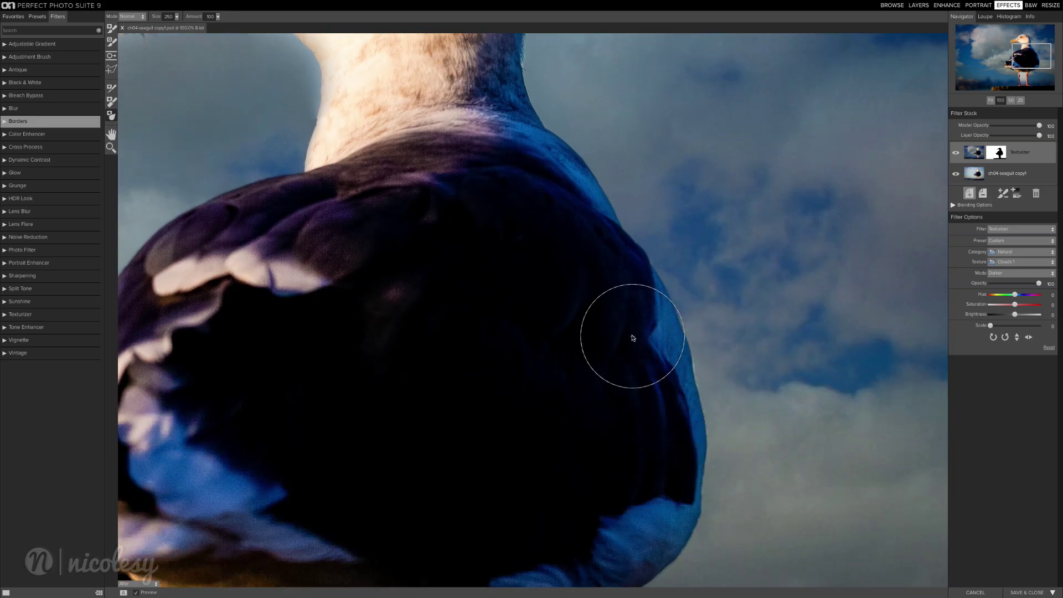
click(133, 15)
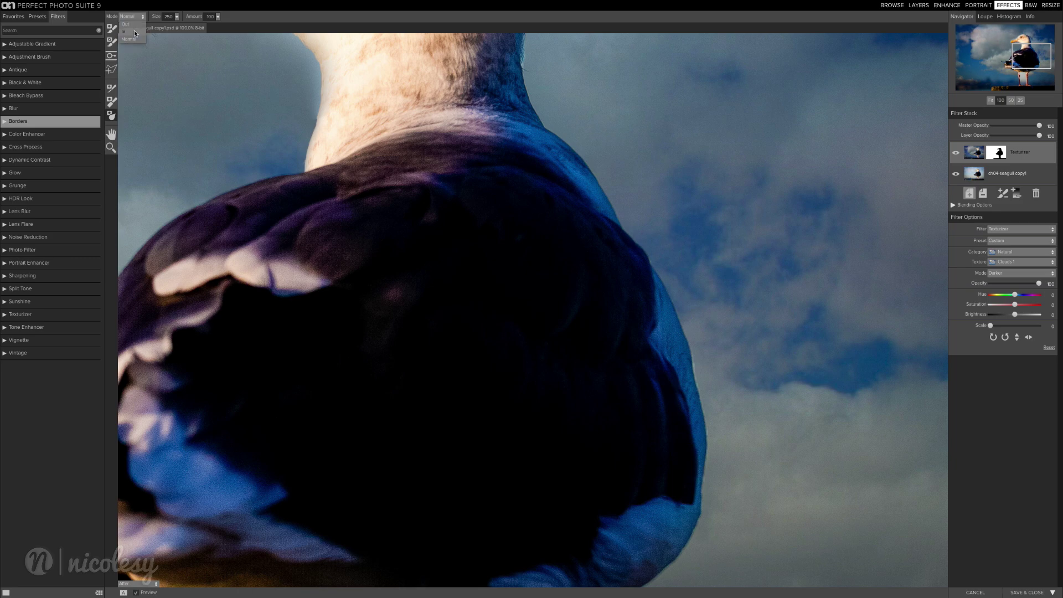
click(133, 34)
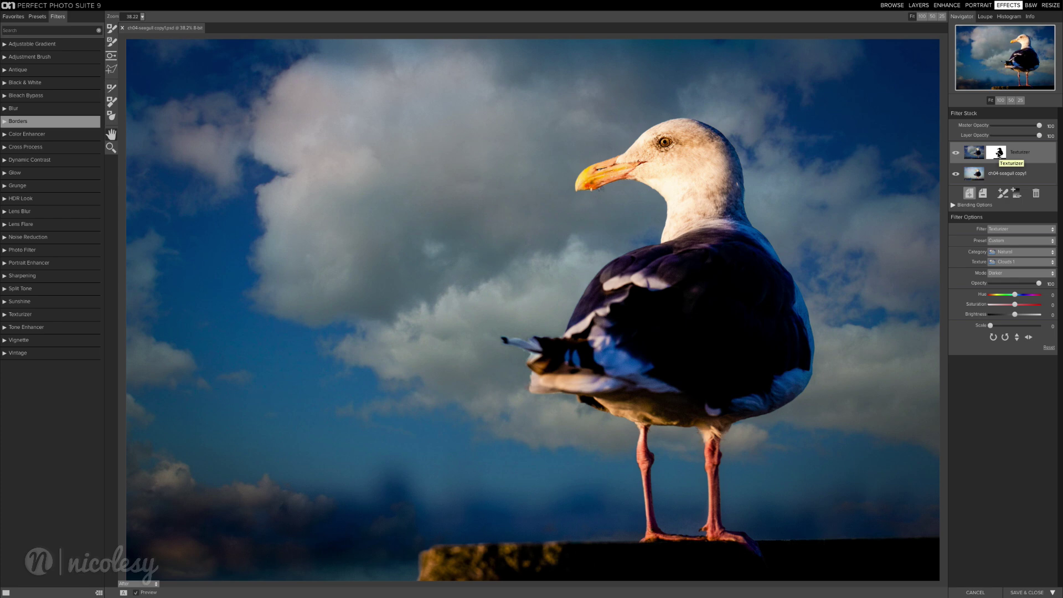
right_click(1000, 152)
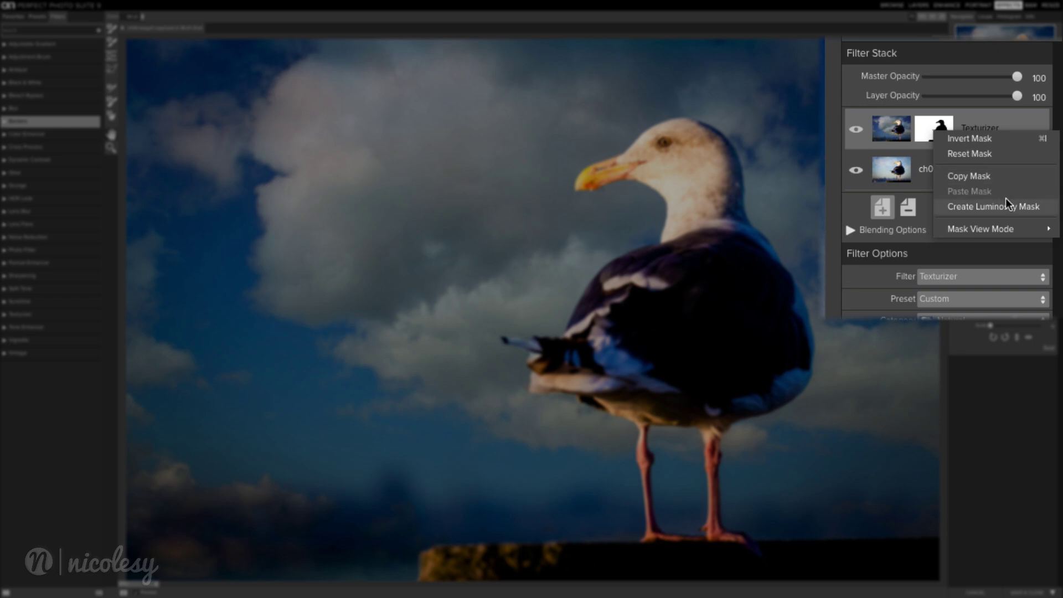
mouse_move(980, 229)
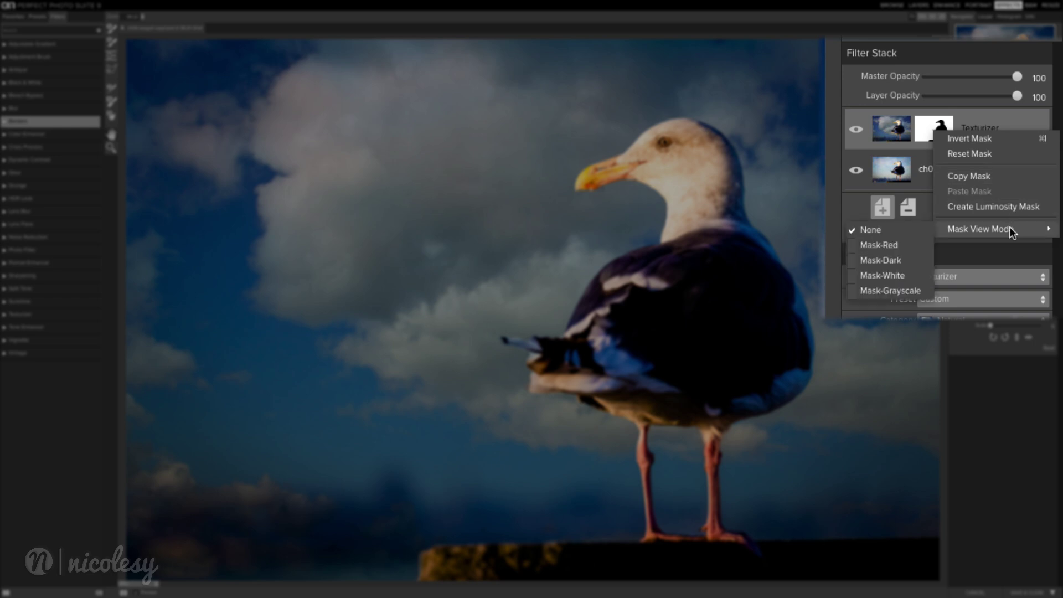
click(895, 259)
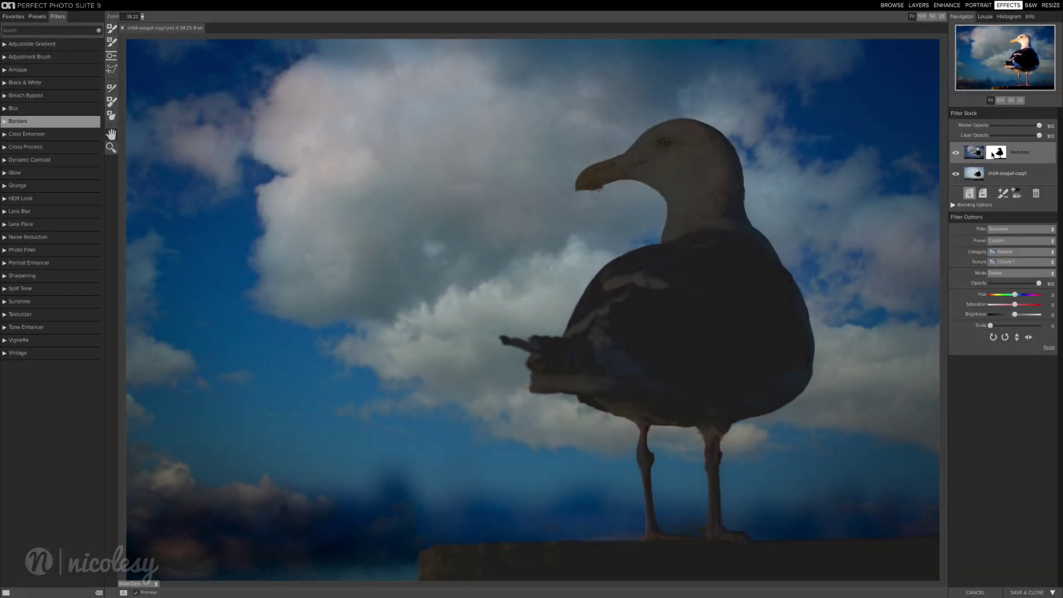
right_click(997, 153)
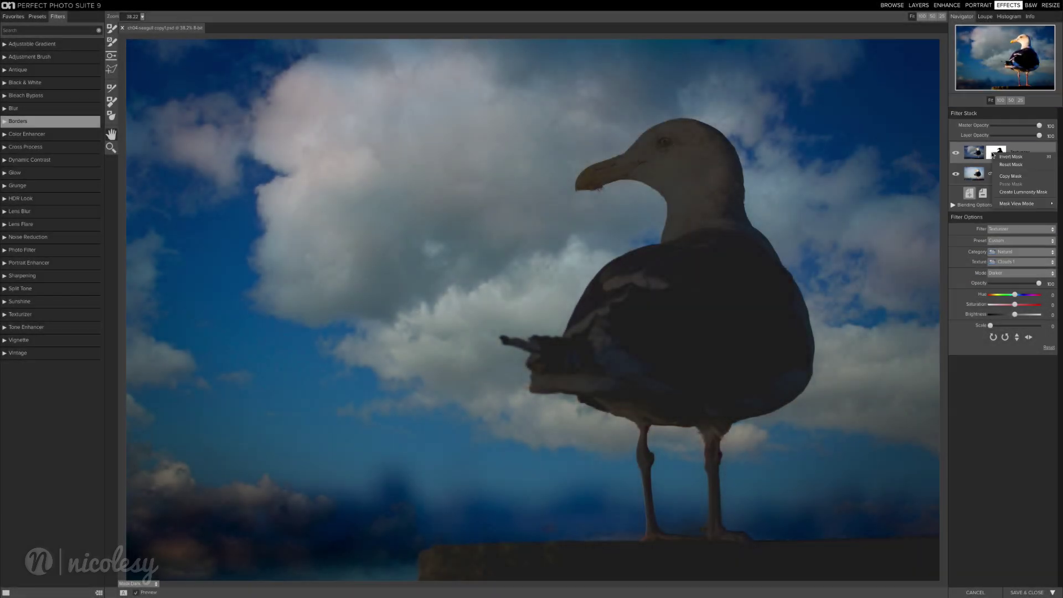
mouse_move(1018, 204)
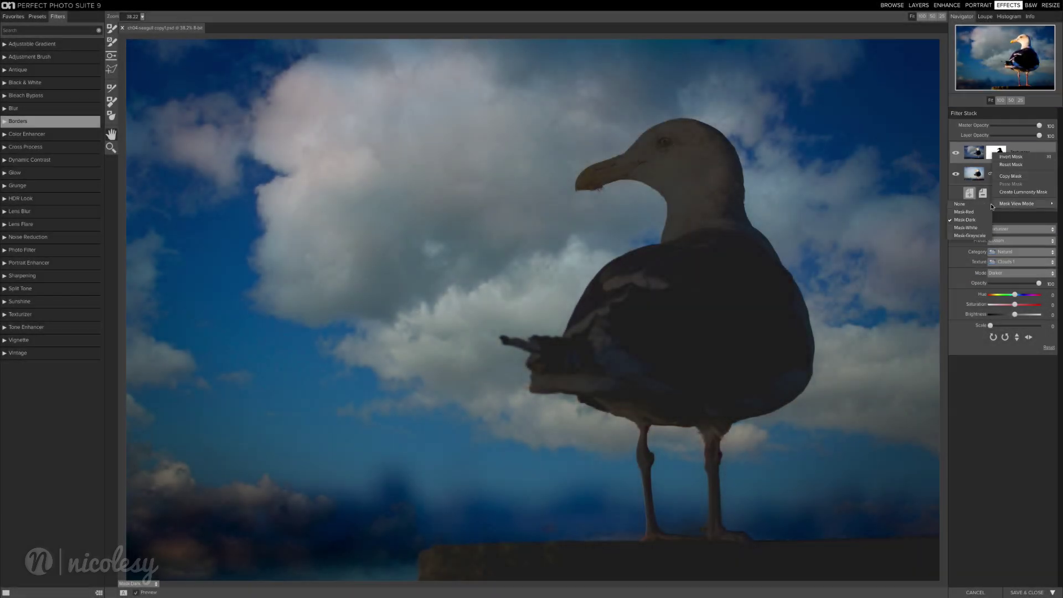
click(980, 203)
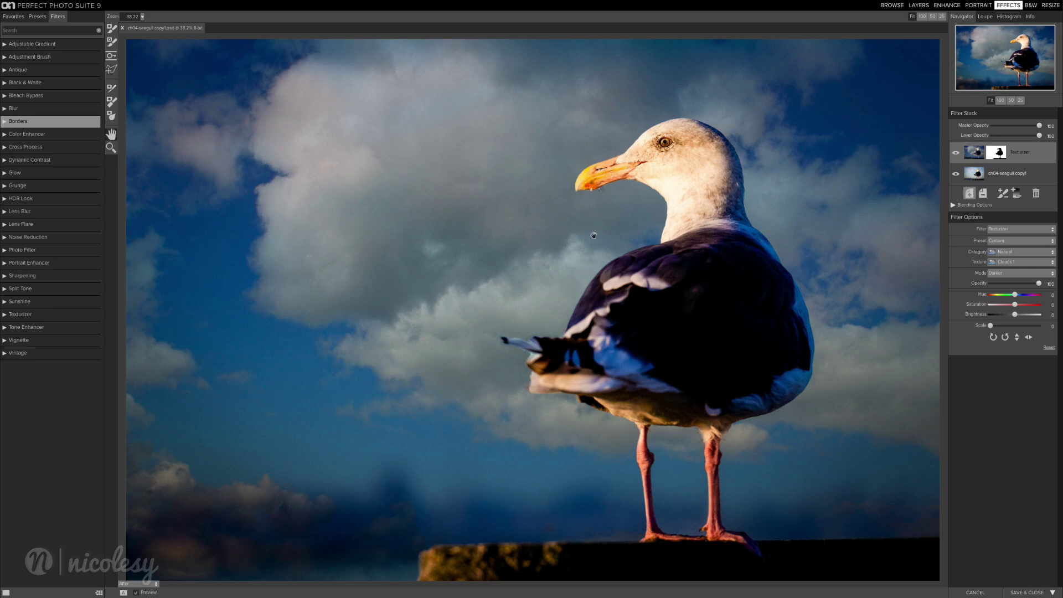
Add an empty layer and apply the 35 Dirty Warm preset from Borders.
click(969, 193)
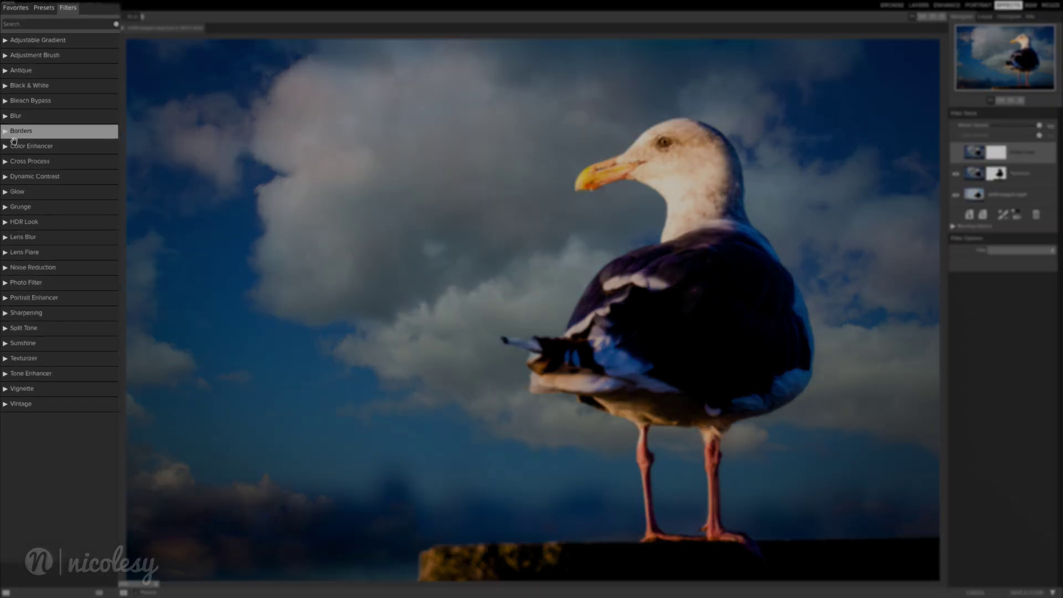
mouse_move(51, 122)
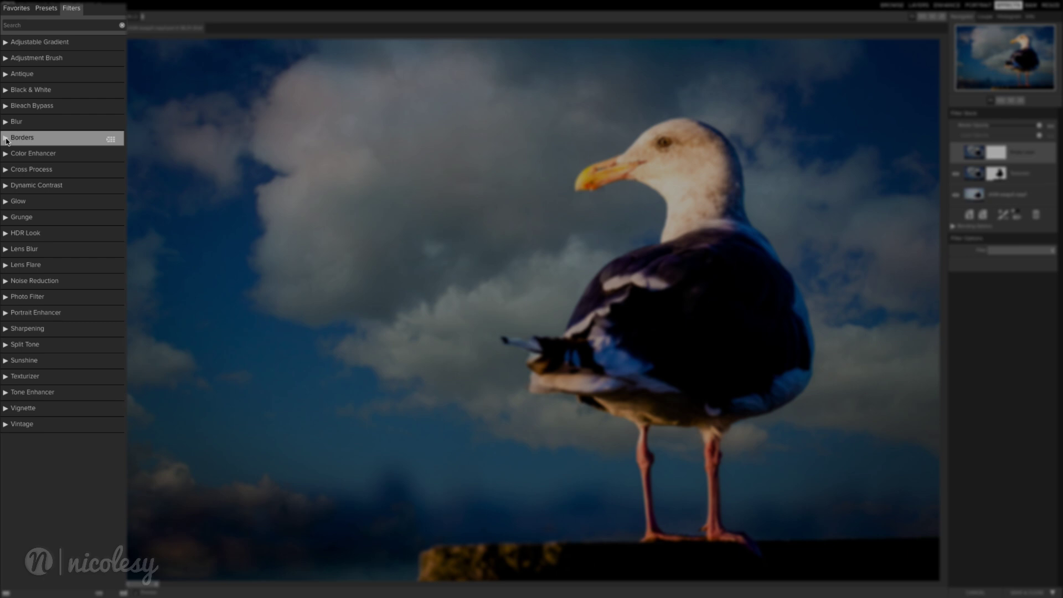
click(6, 138)
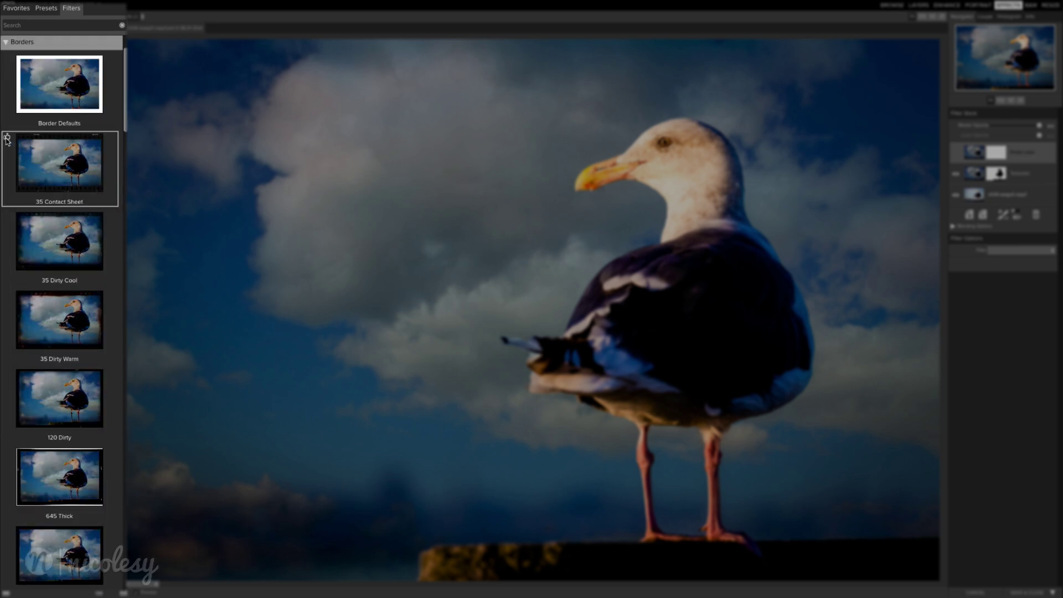
click(75, 325)
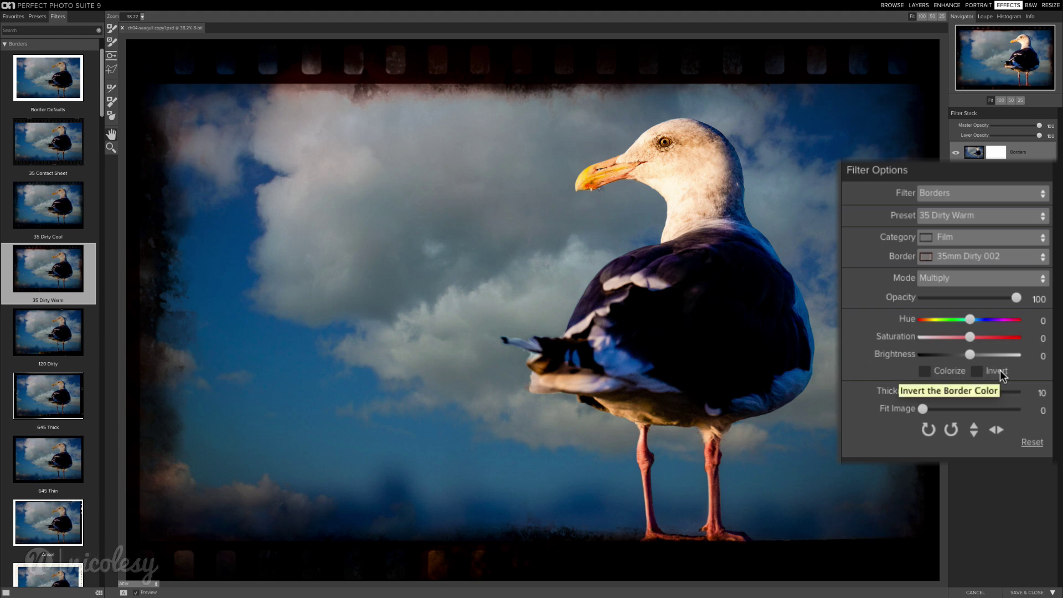
Try Colorize hue tints on the border, then turn Colorize off and enable Invert.
click(926, 372)
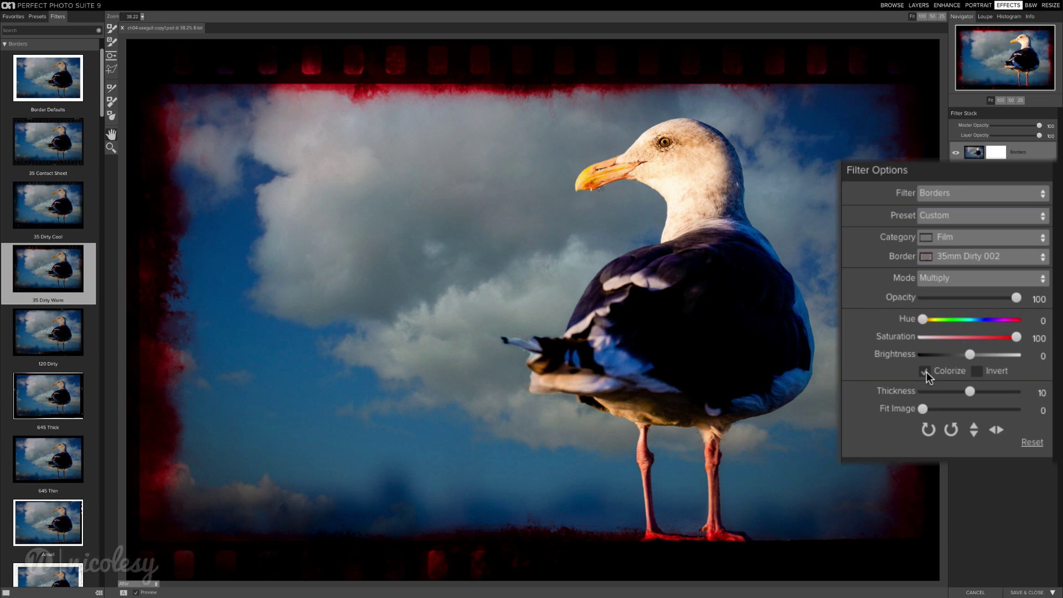
drag(923, 320, 971, 321)
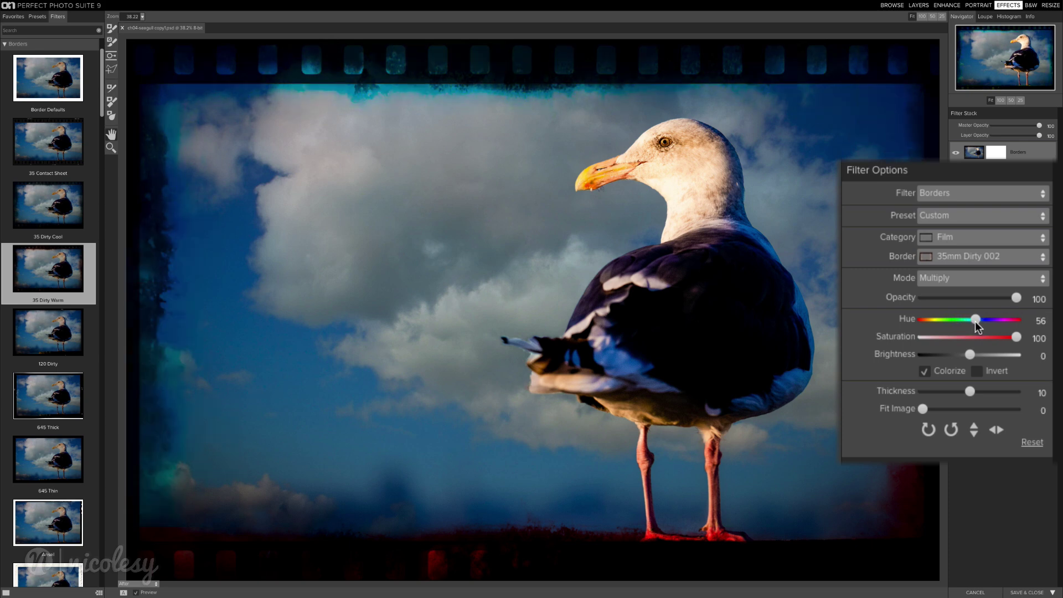
drag(971, 322, 1003, 324)
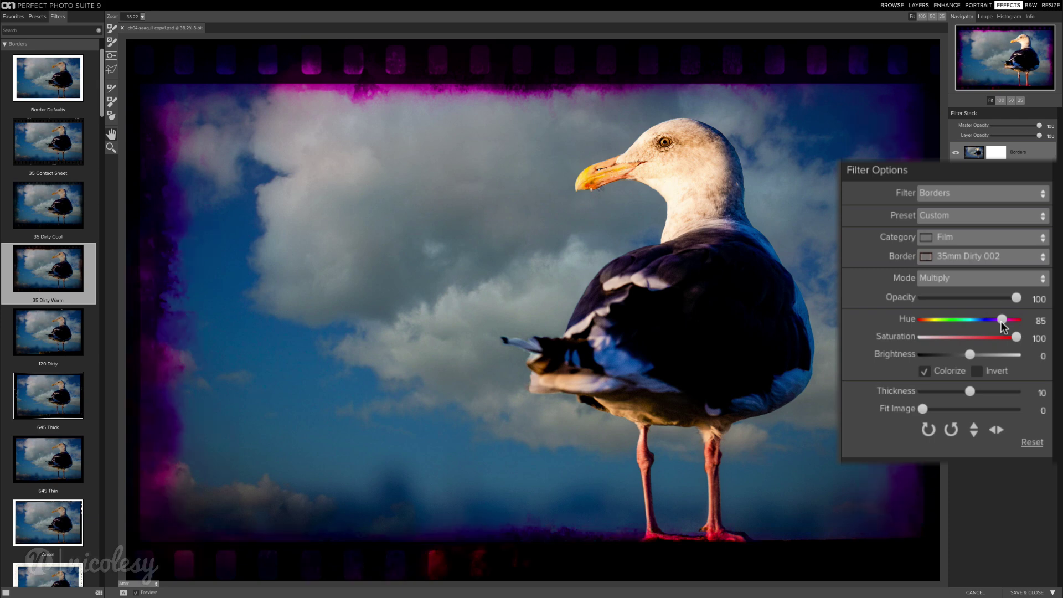
click(925, 372)
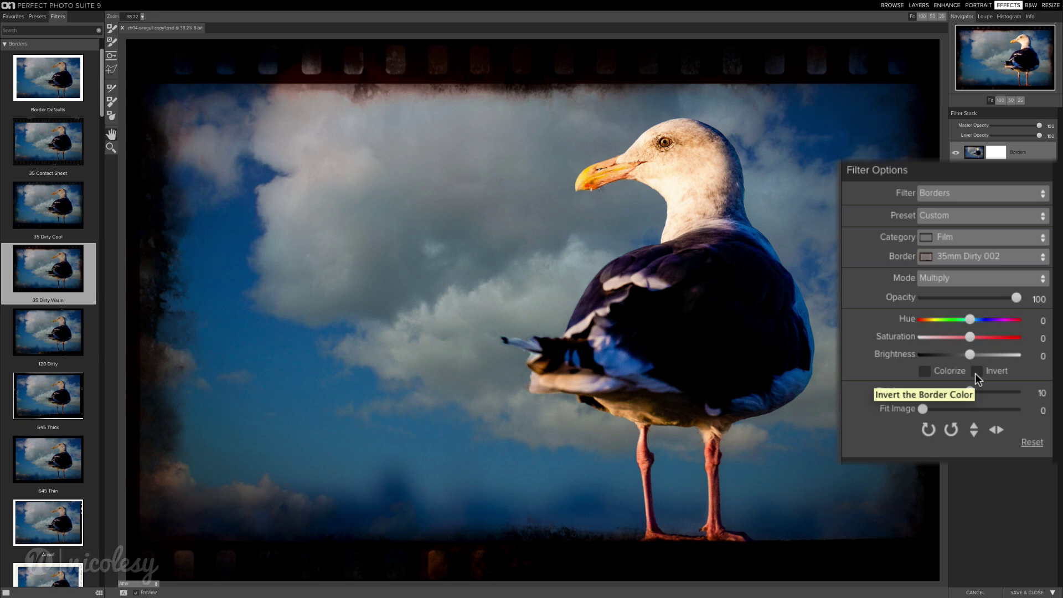
click(975, 373)
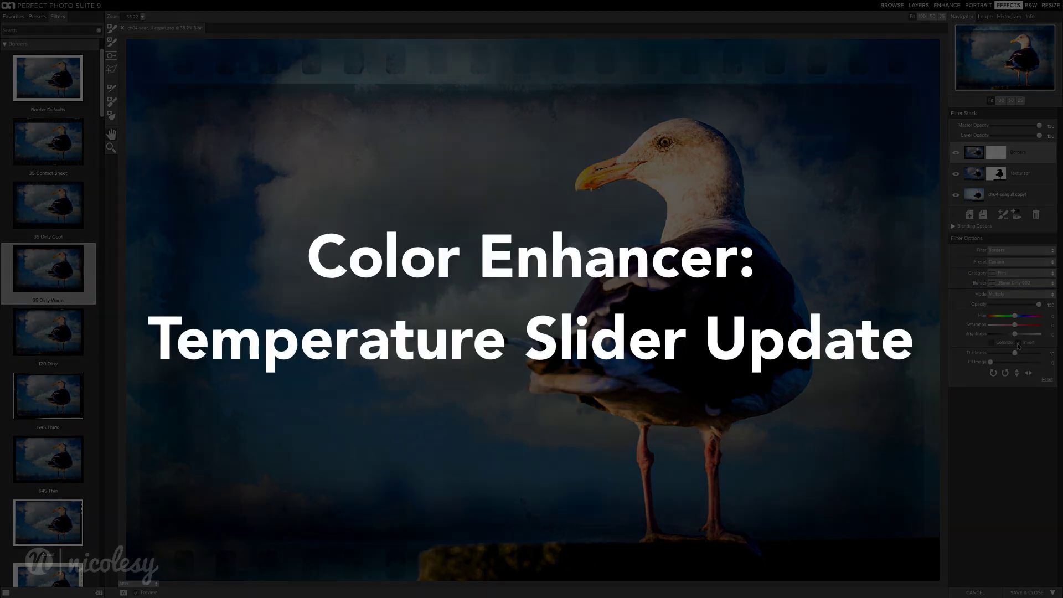
Add an empty layer and set its filter to Color Enhancer.
click(971, 214)
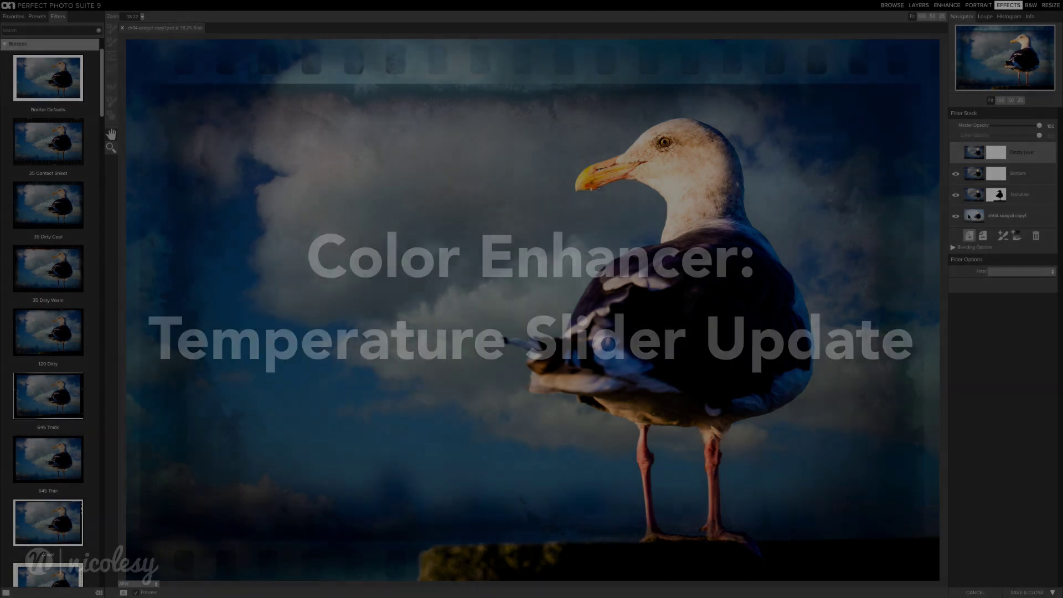
click(1019, 271)
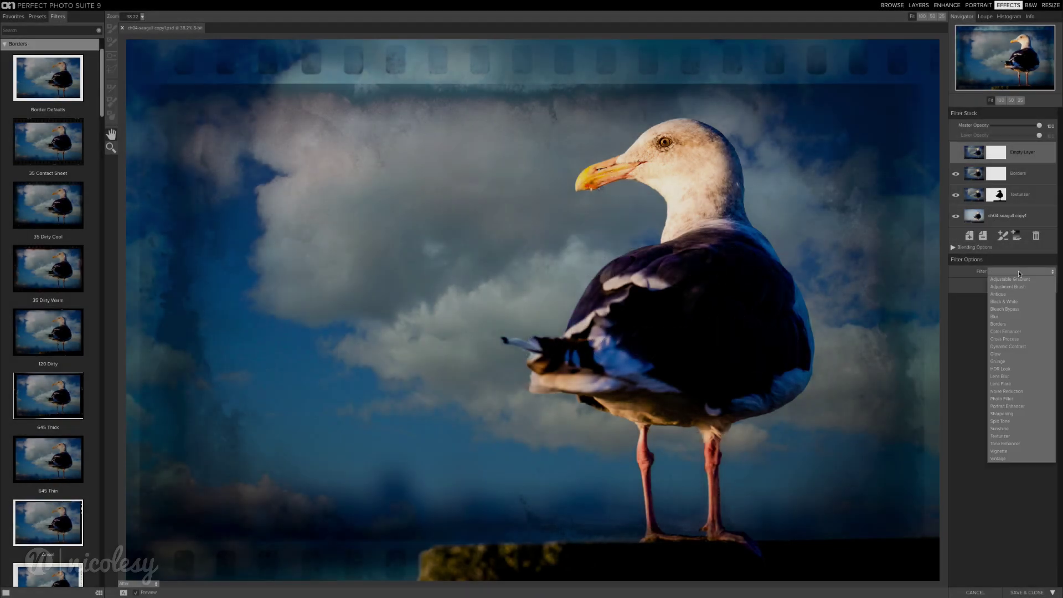
click(1024, 328)
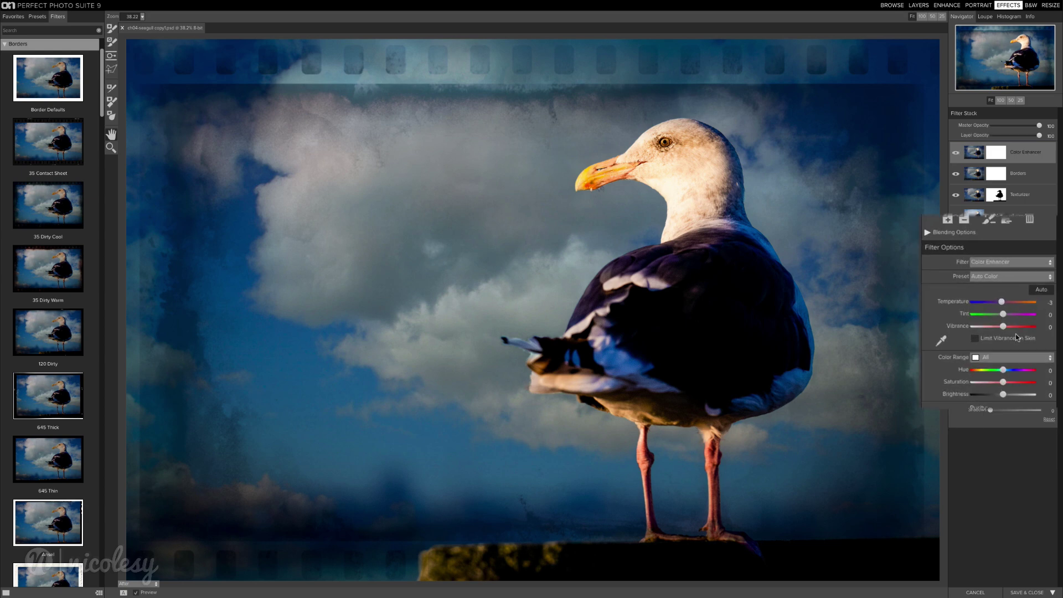
Push Temperature warm, enter 400, then drag it left for a cooler blue cast.
drag(971, 297, 967, 296)
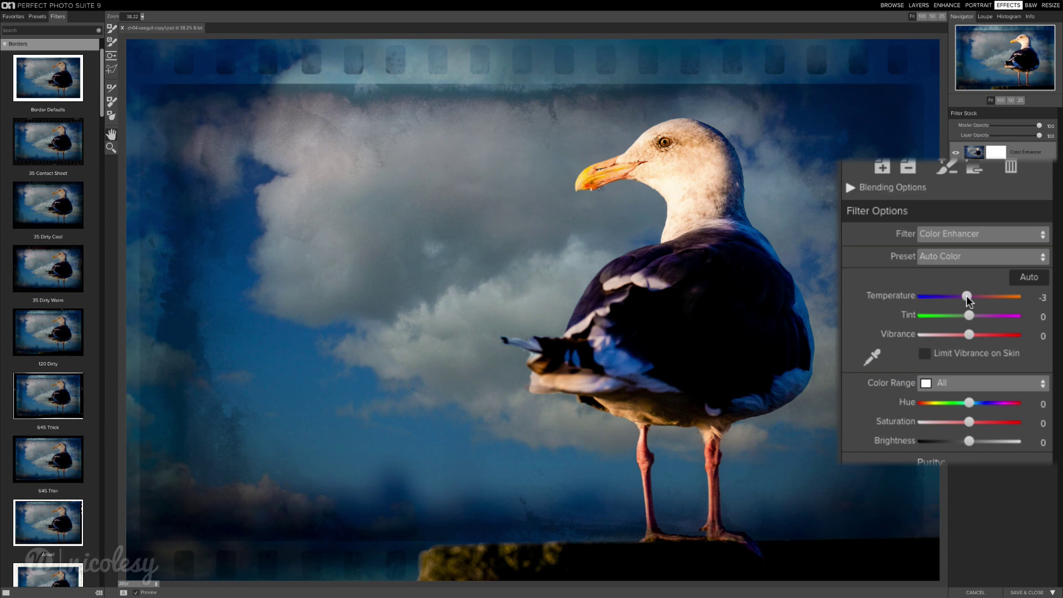
drag(969, 296, 997, 297)
drag(997, 297, 1037, 296)
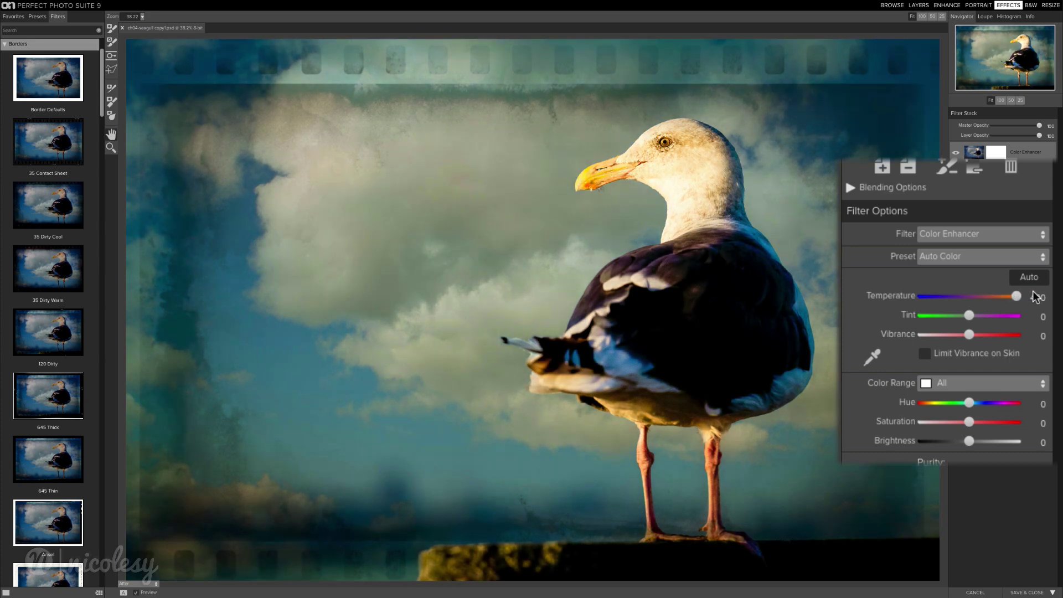
click(1037, 296)
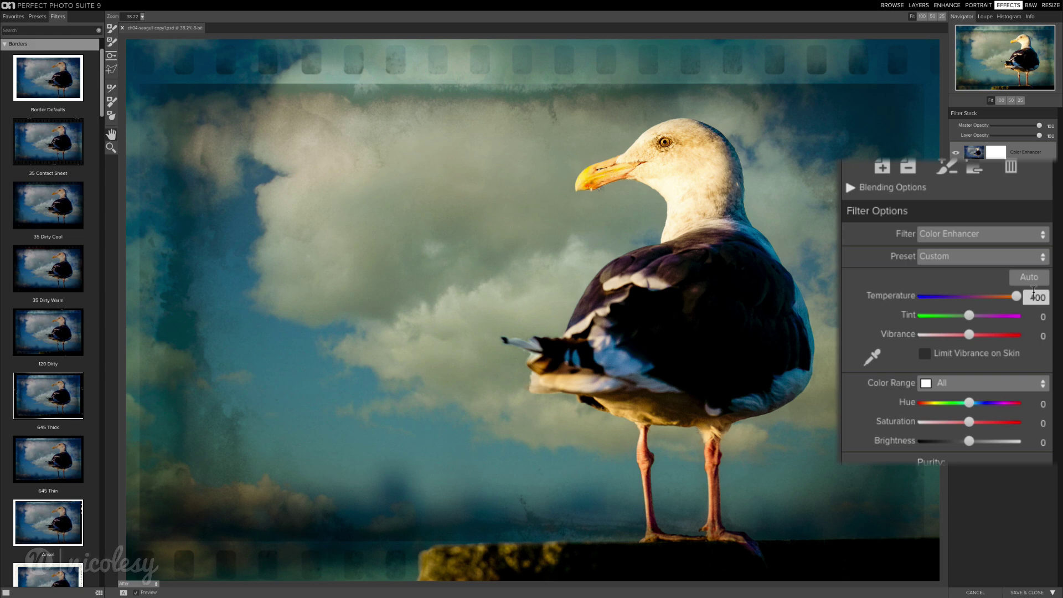
key(Return)
mouse_move(1018, 297)
mouse_down()
mouse_move(933, 298)
mouse_move(969, 298)
mouse_up()
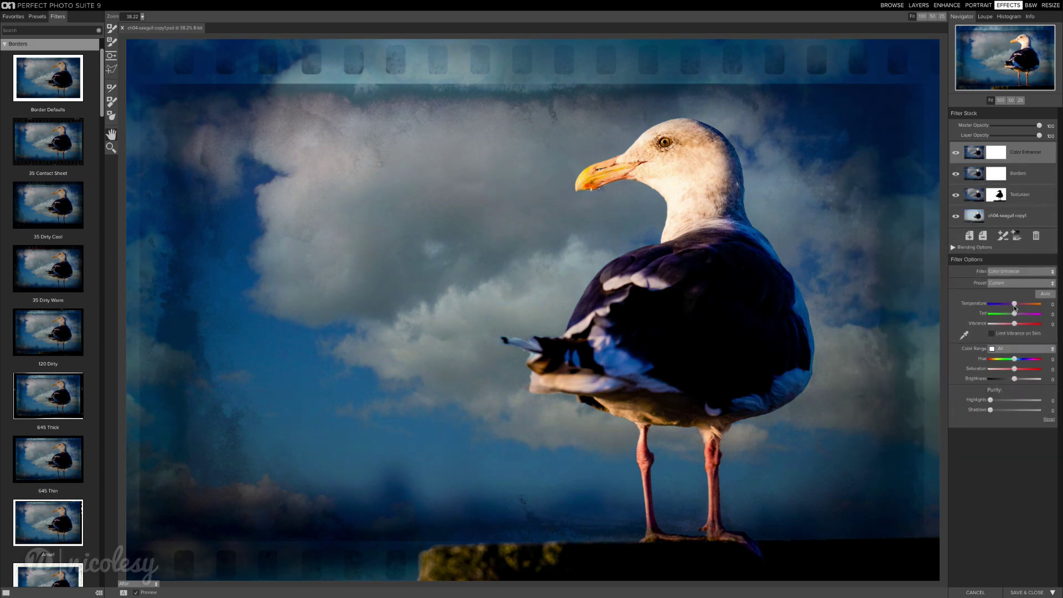